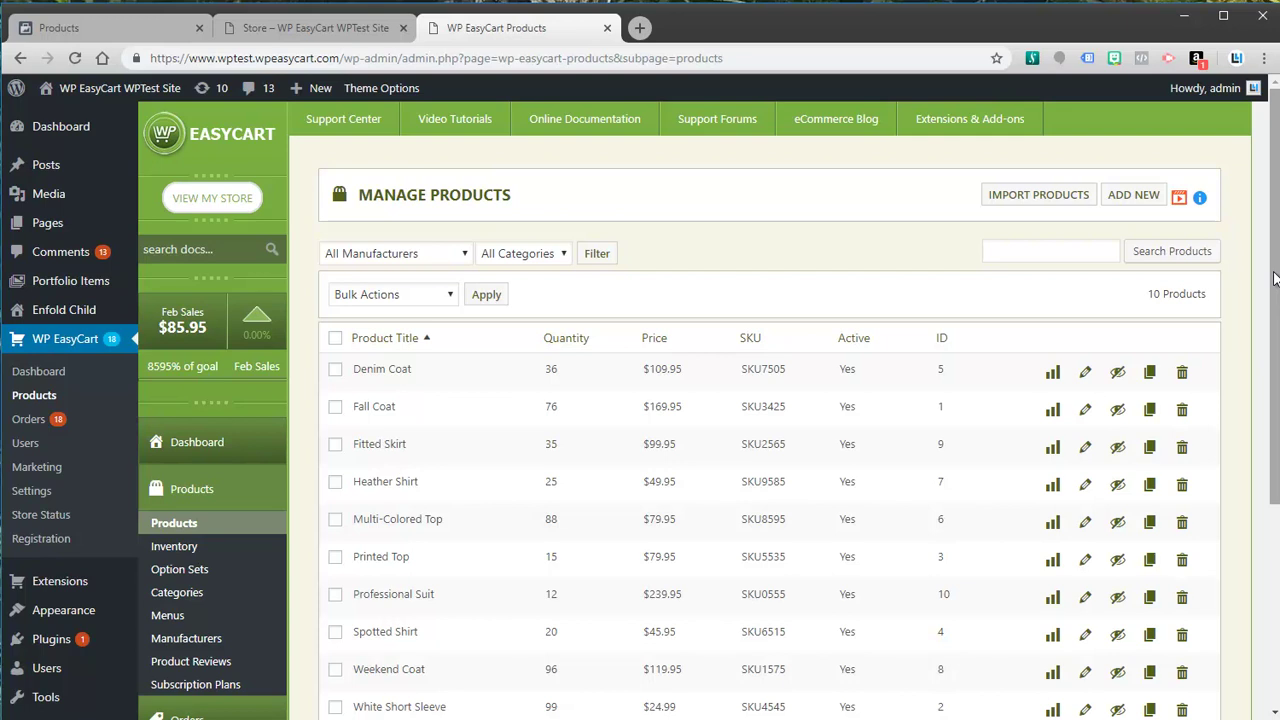
Scroll through the 10-product Manage Products list, then go to the WordPress Plugins page.
scroll(1275, 235, "down", 2)
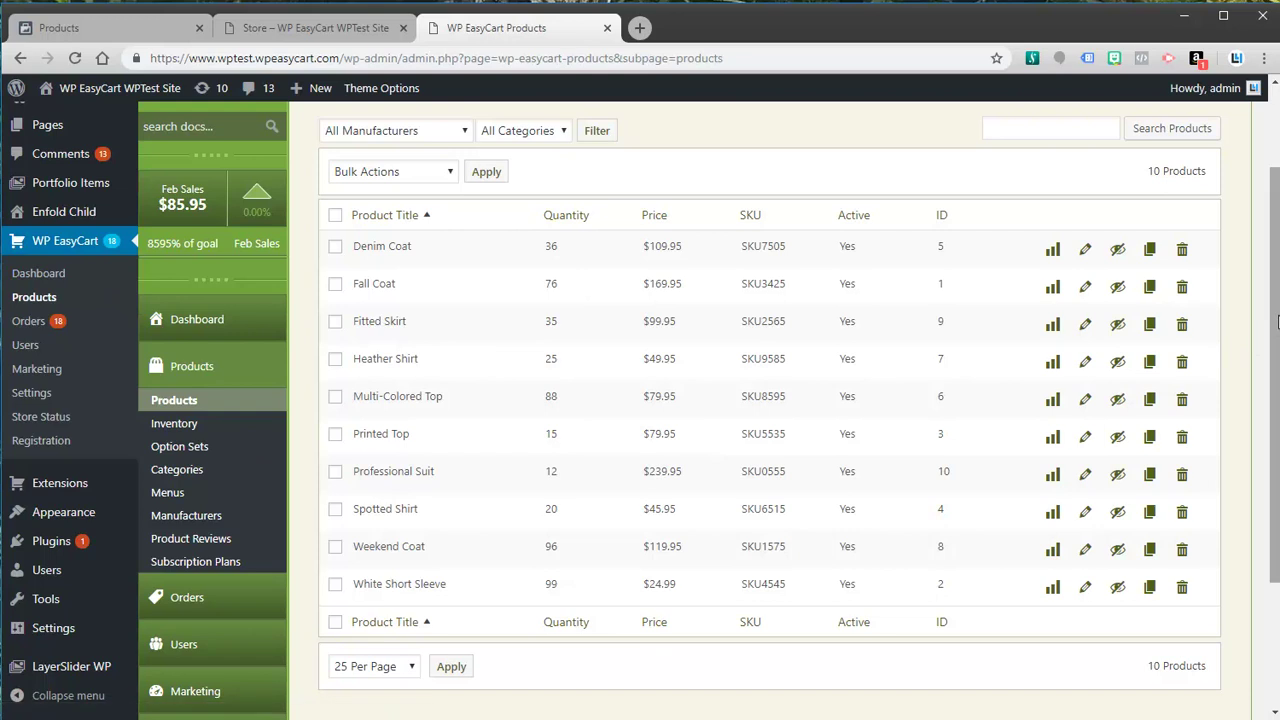
scroll(1272, 400, "down", 1)
scroll(997, 354, "up", 1)
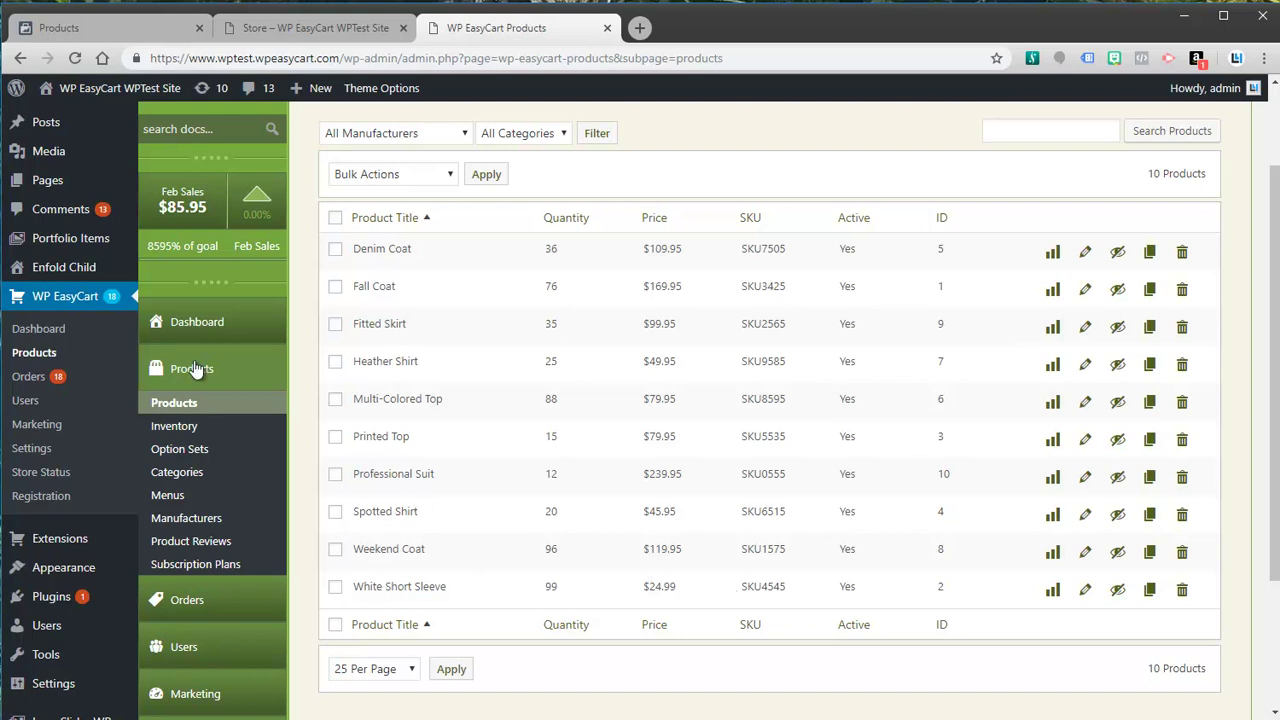
left_click(55, 605)
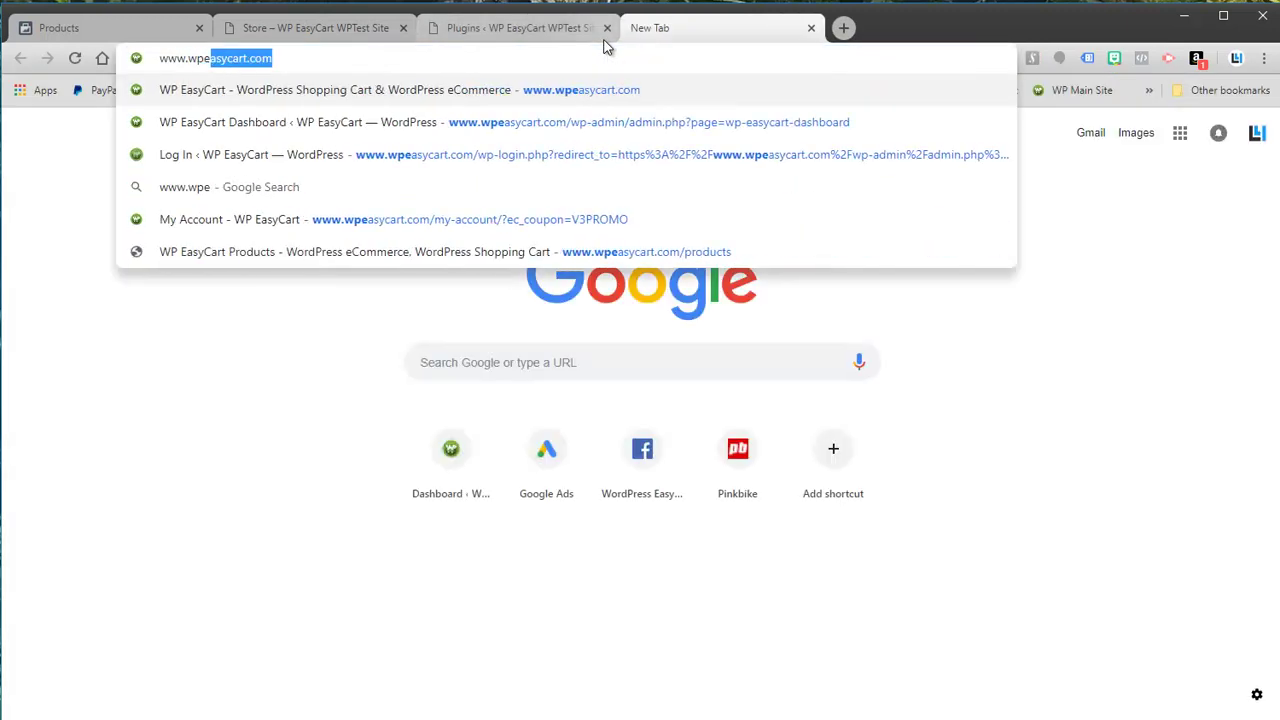
key("Return")
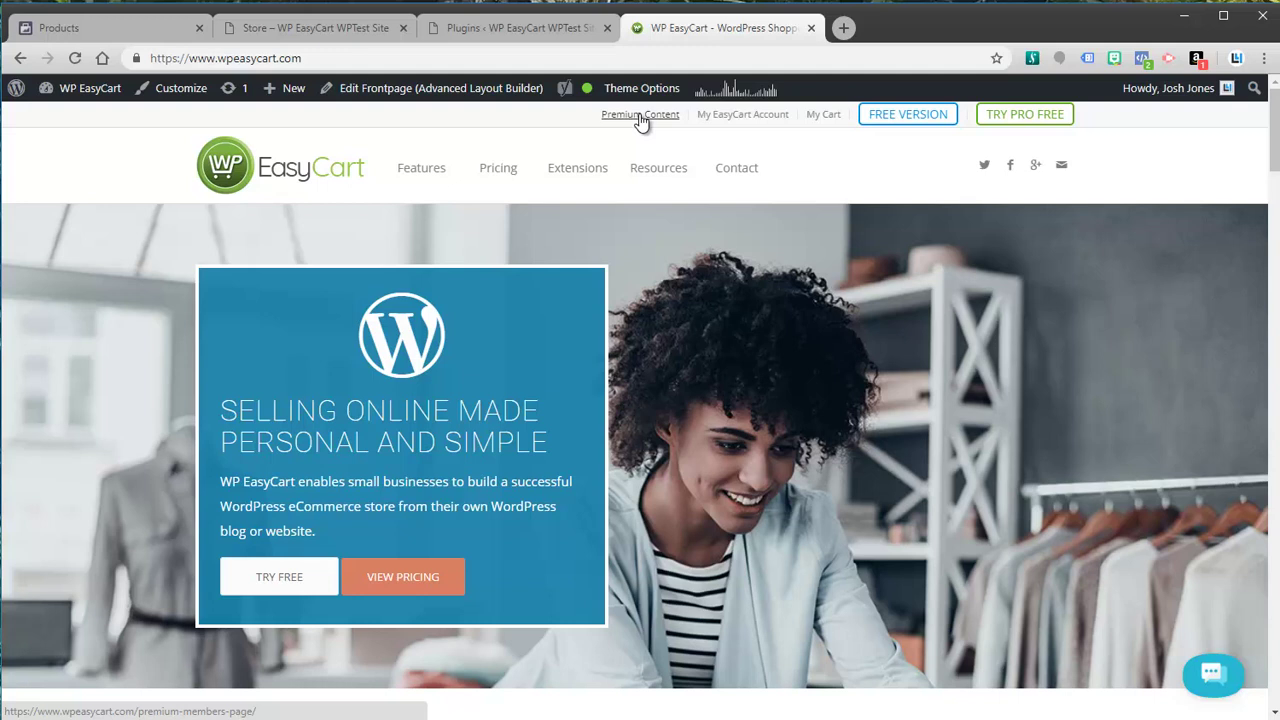
Close the WP EasyCart website tab and scroll through the Installed Plugins list.
left_click(812, 29)
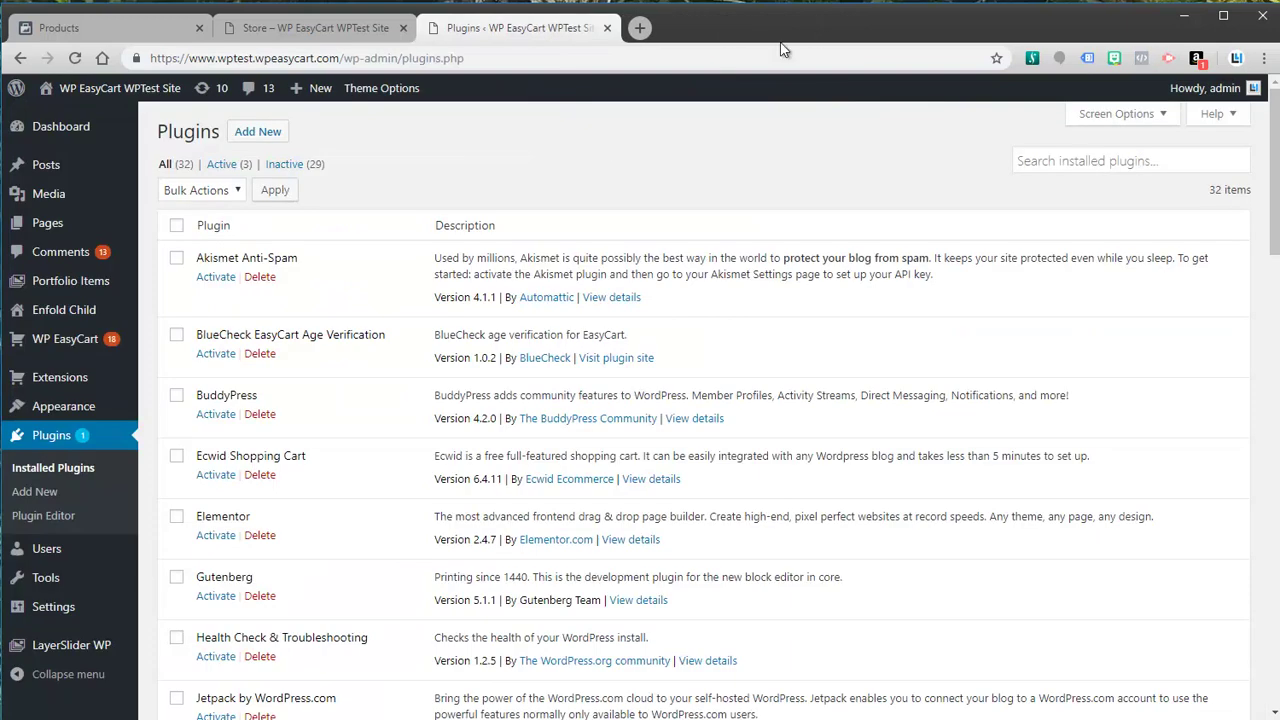
scroll(350, 465, "down", 1)
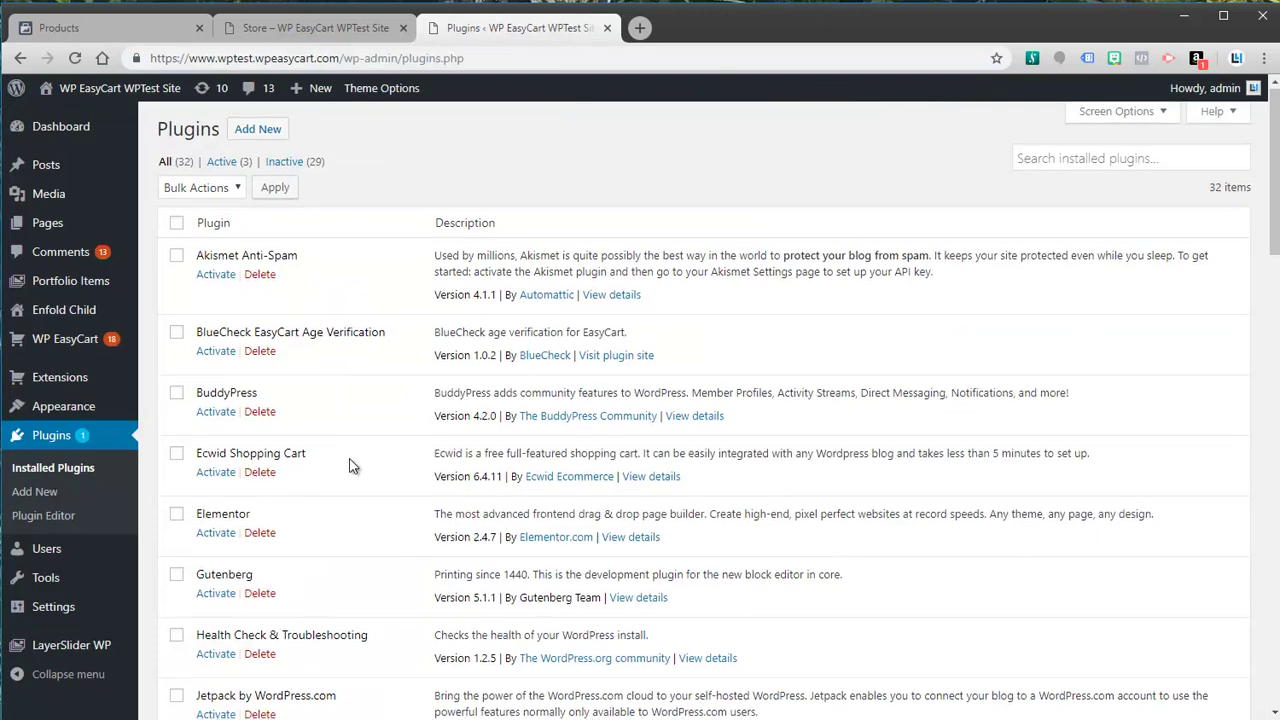
scroll(350, 465, "down", 15)
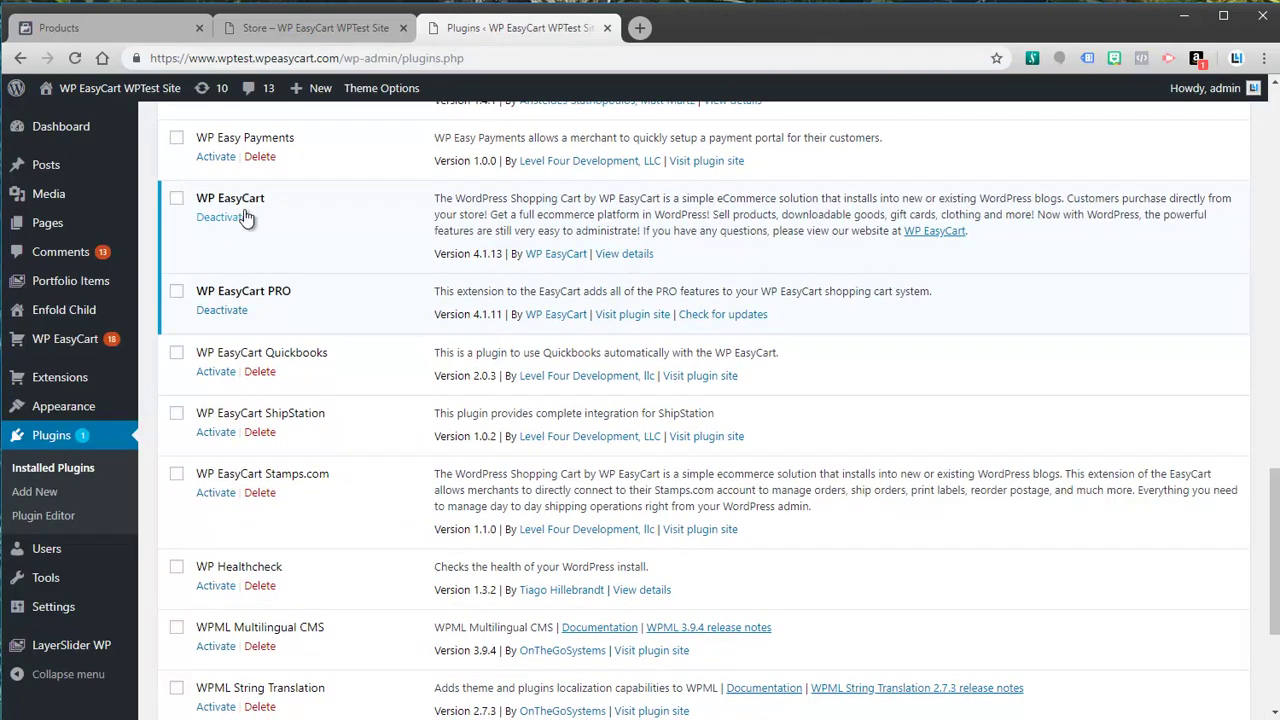
scroll(561, 365, "up", 1)
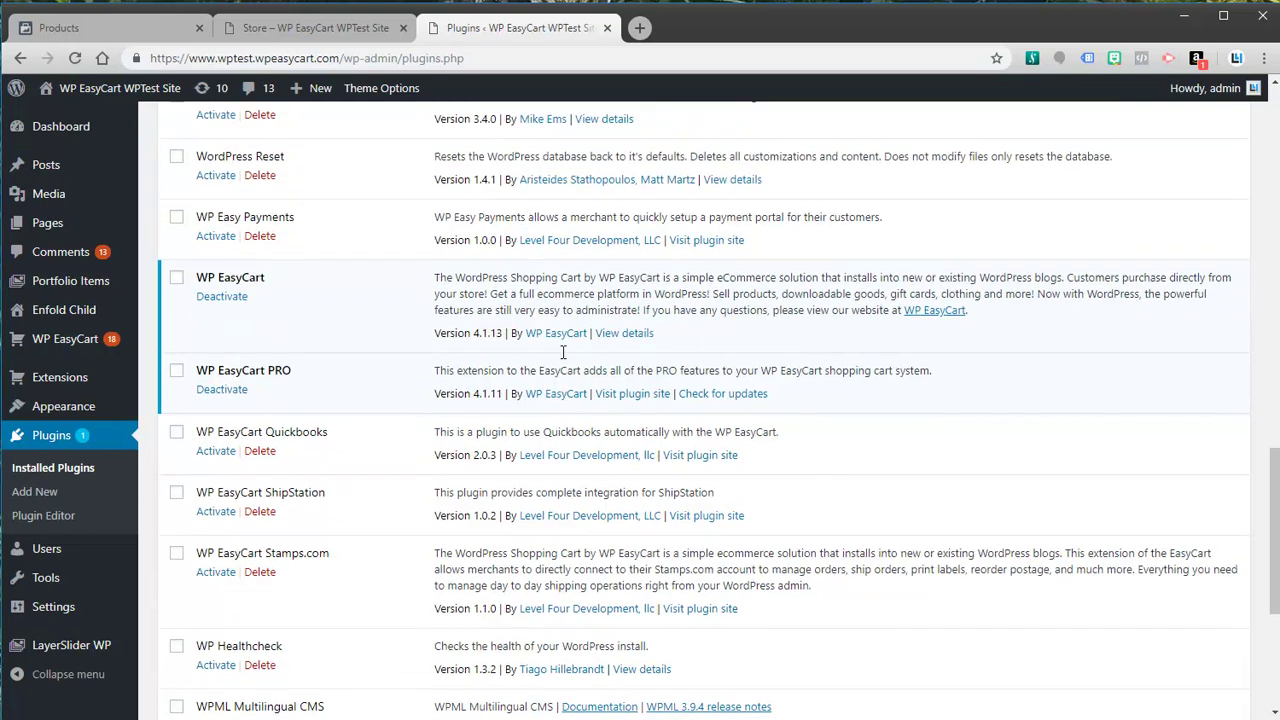
scroll(563, 352, "up", 15)
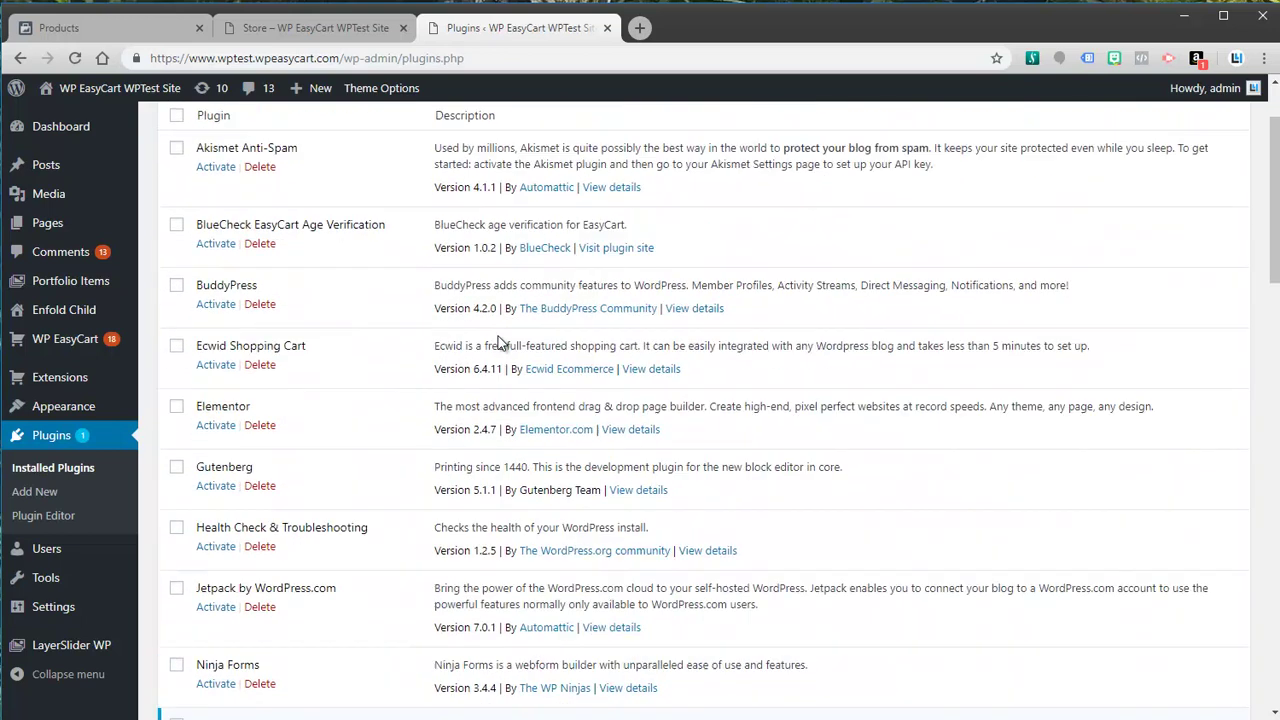
scroll(498, 336, "up", 2)
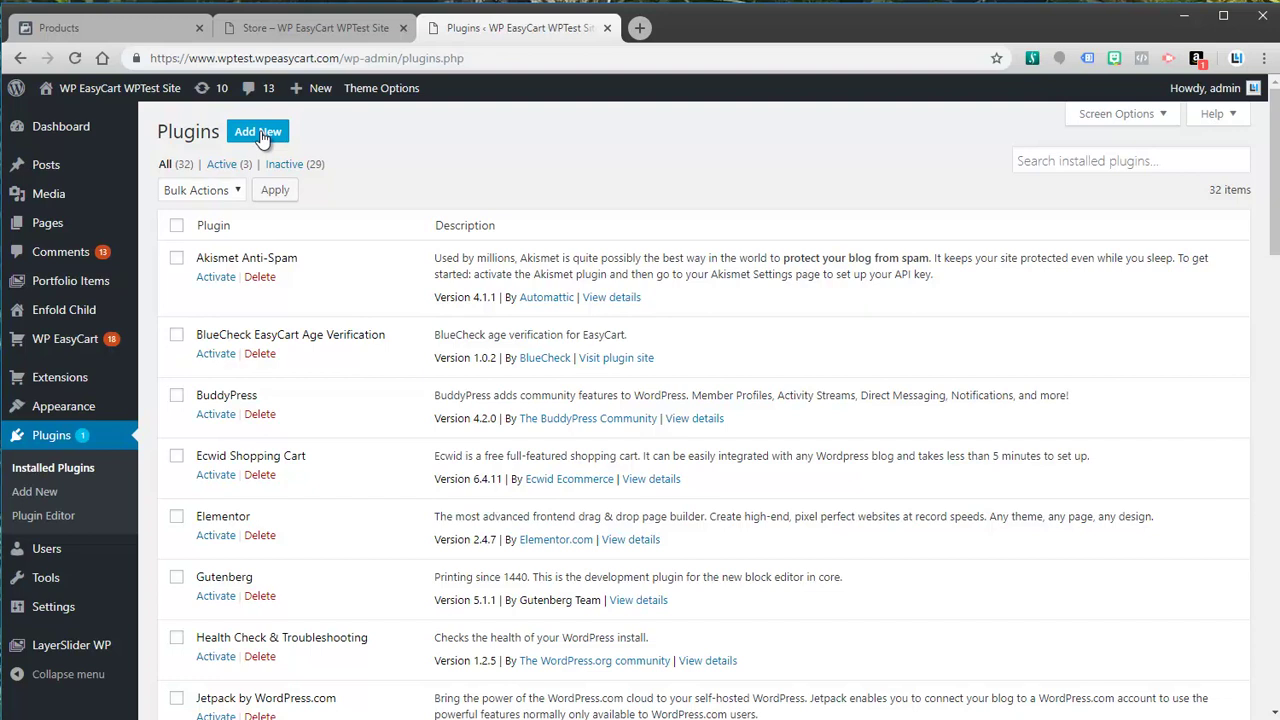
Upload wp-easycart-facebook.zip through Add New > Upload Plugin and install it.
left_click(264, 138)
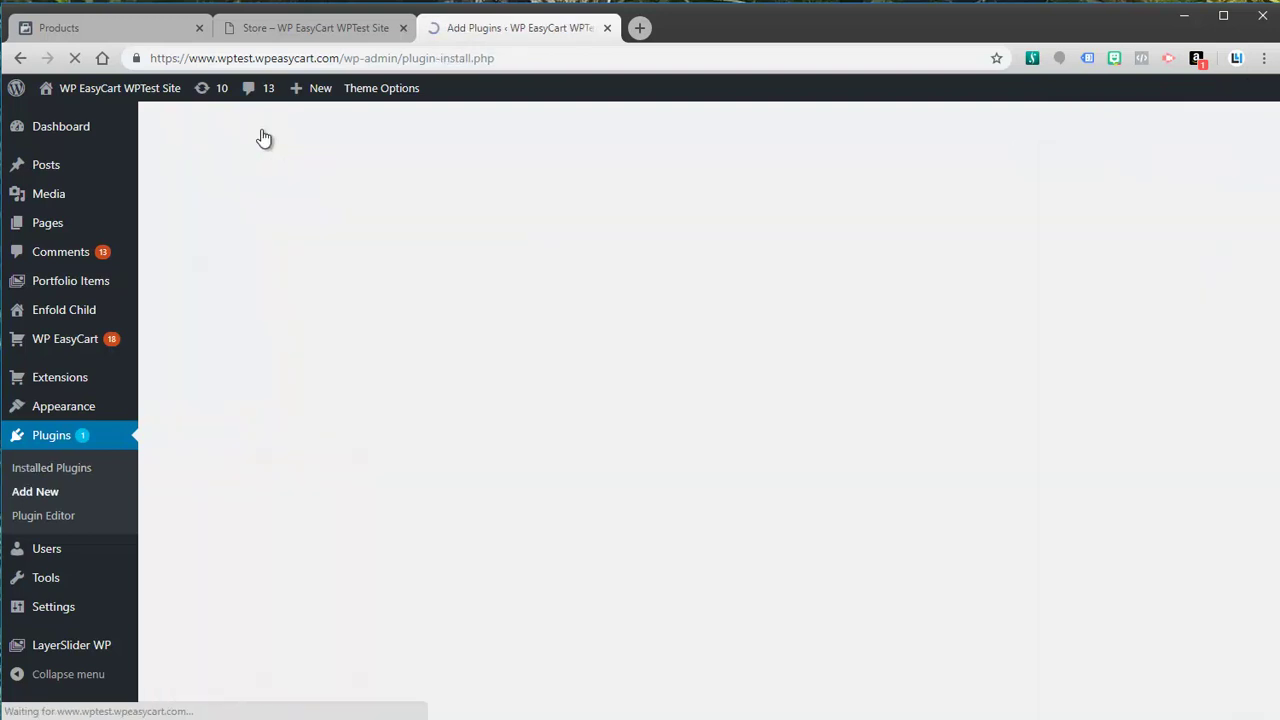
left_click(311, 132)
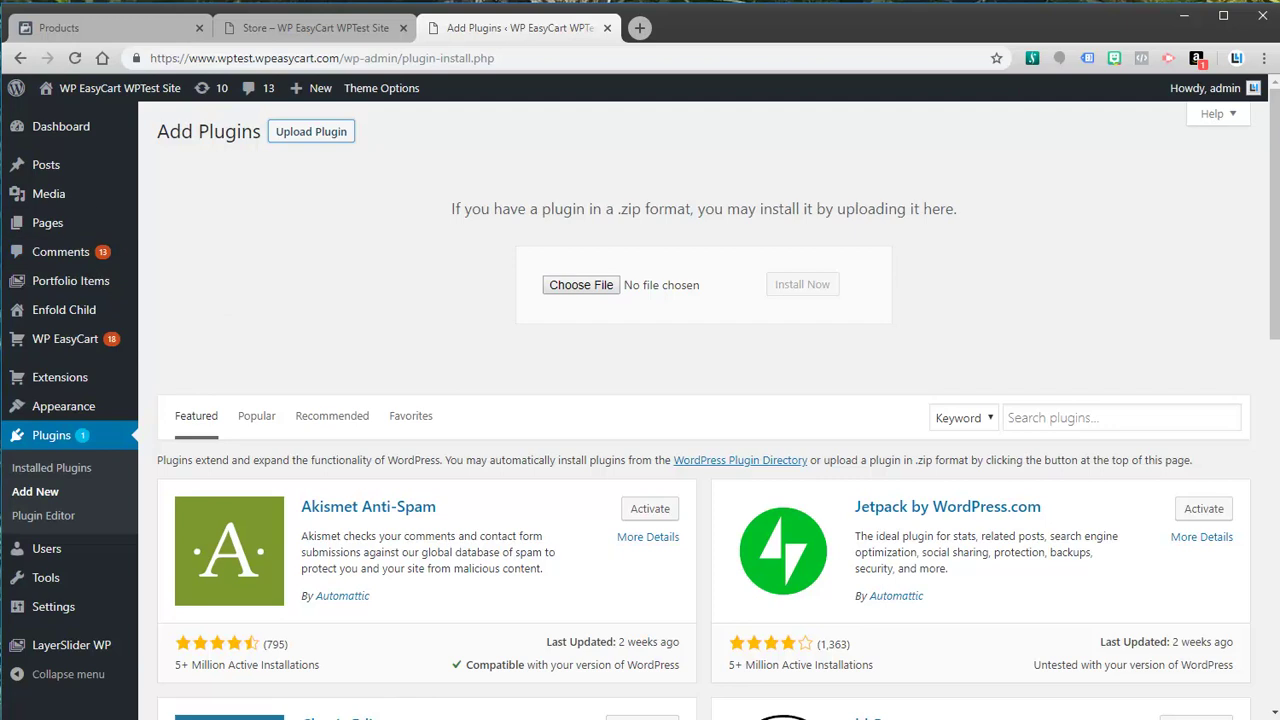
left_click_drag(0, 250, 667, 291)
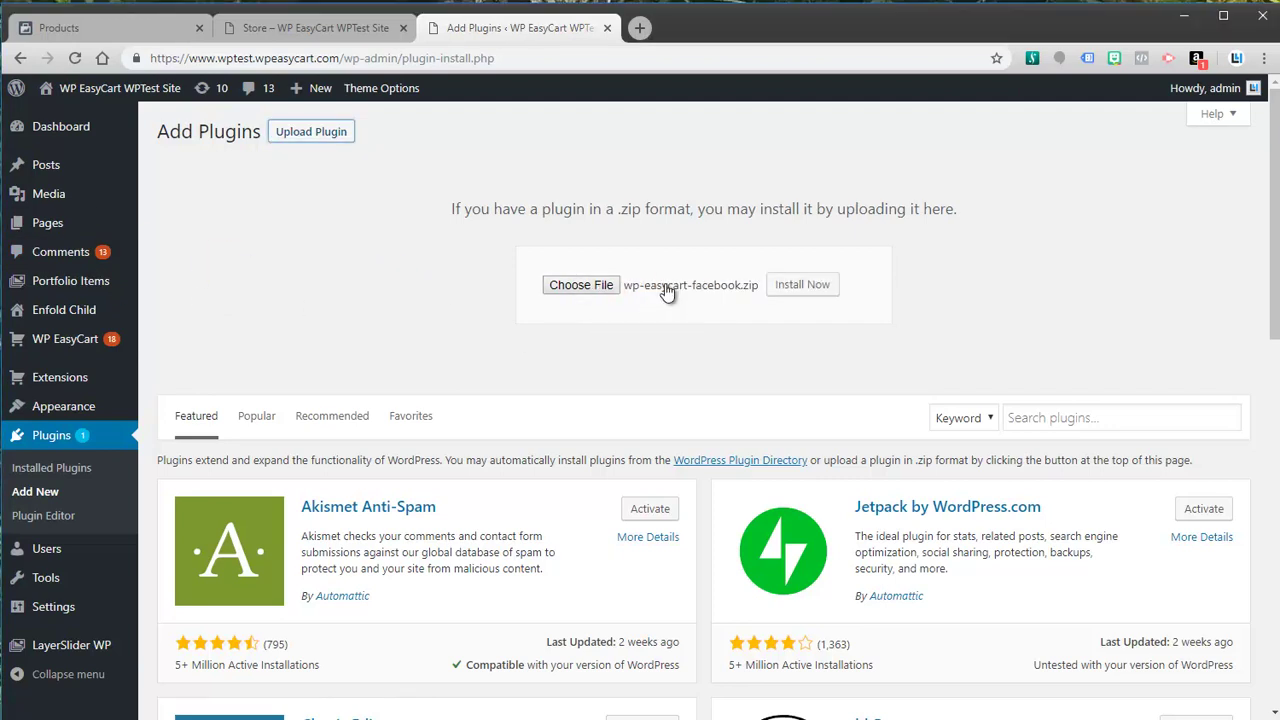
left_click(803, 285)
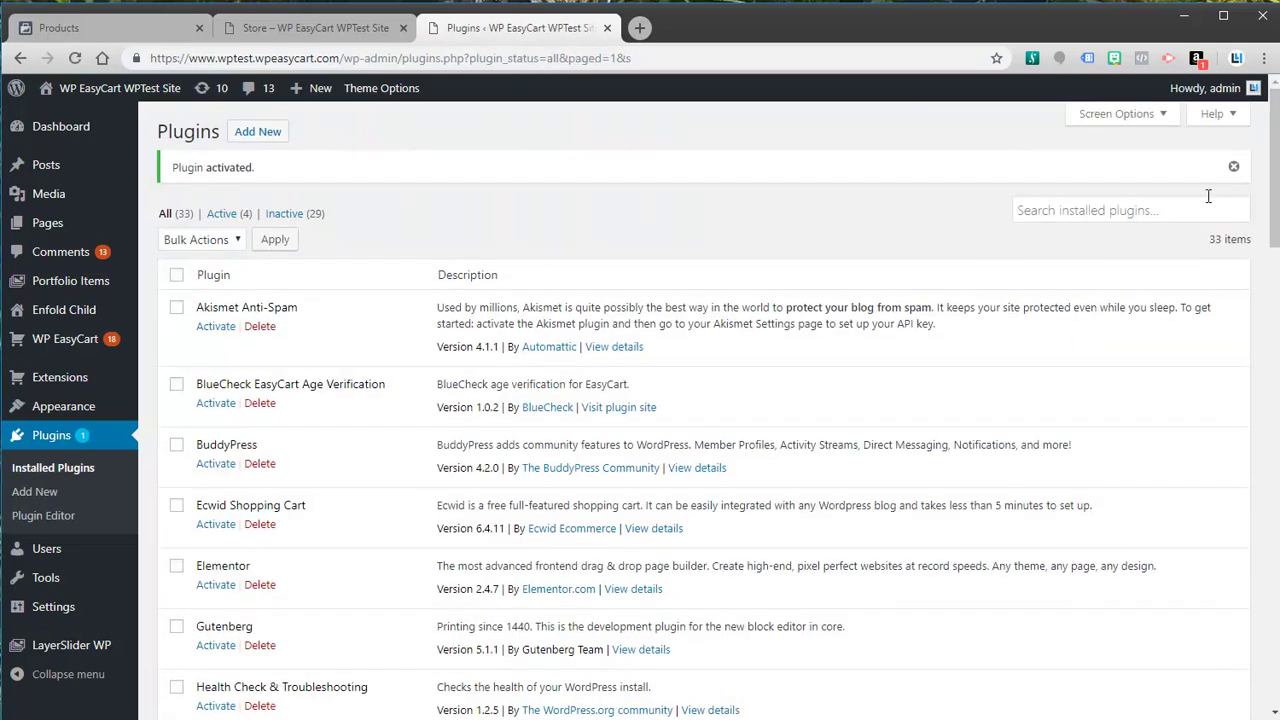
scroll(1247, 395, "down", 10)
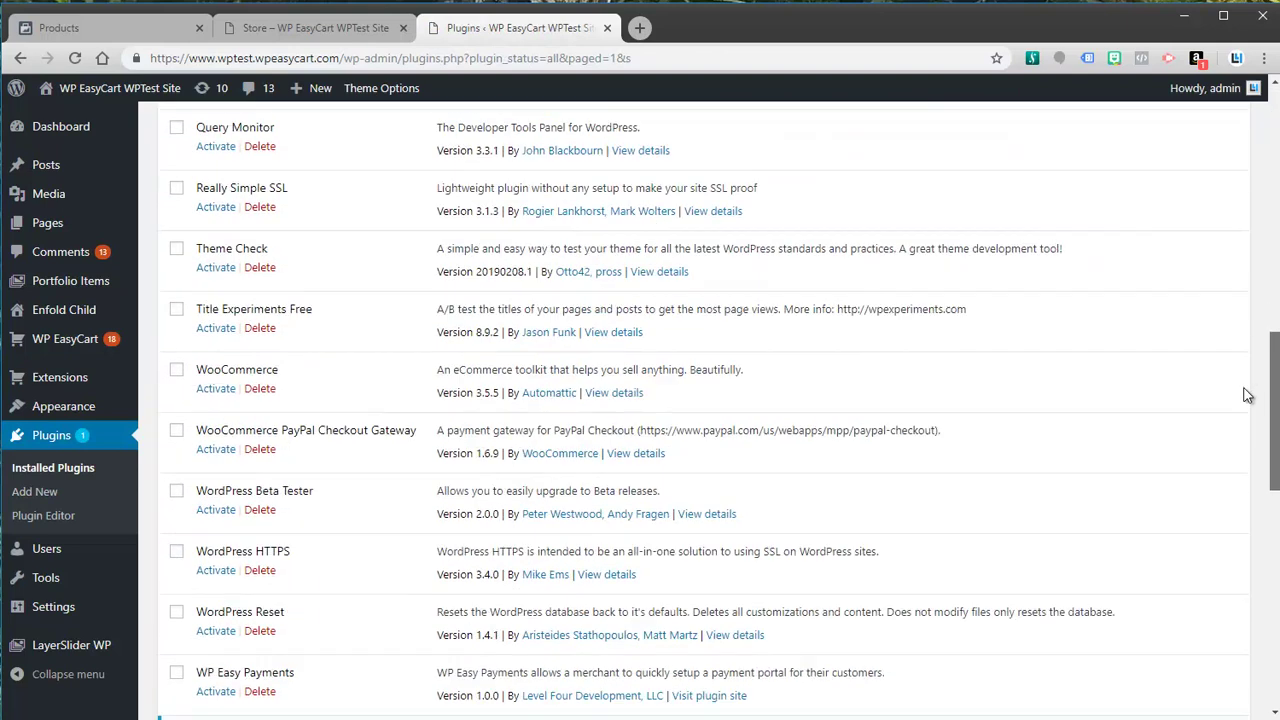
scroll(1247, 395, "down", 5)
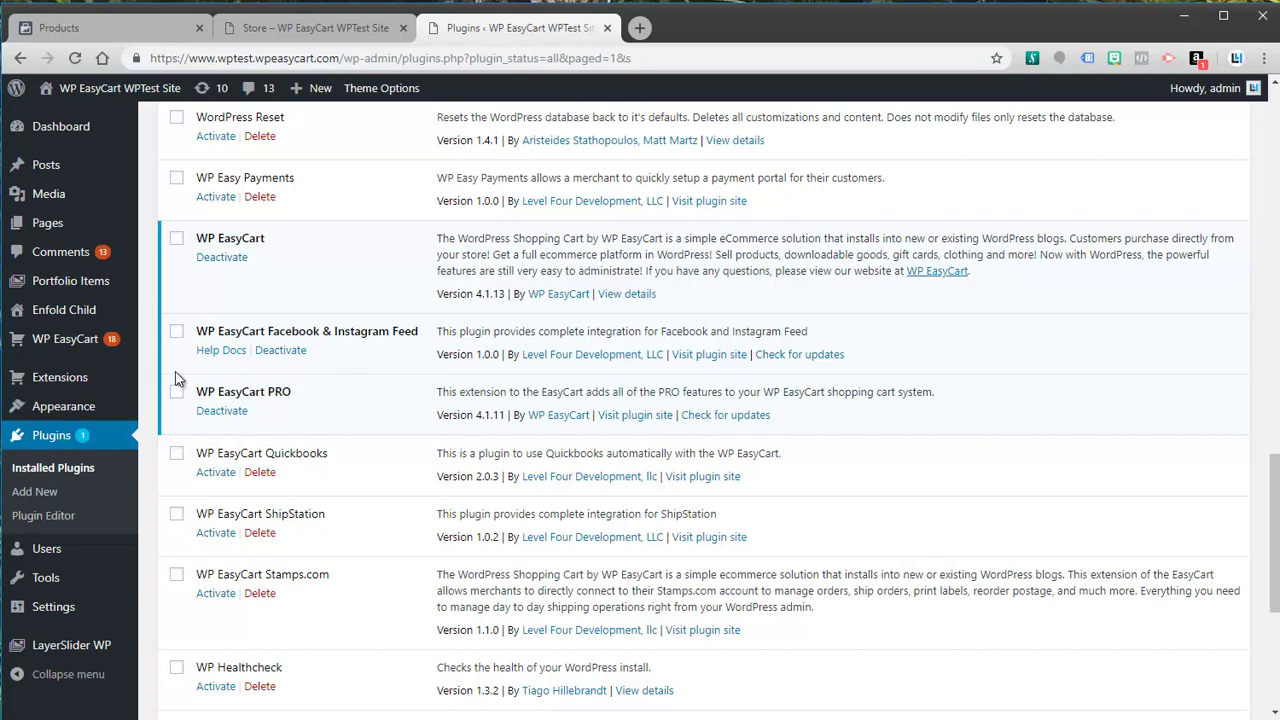
mouse_move(62, 351)
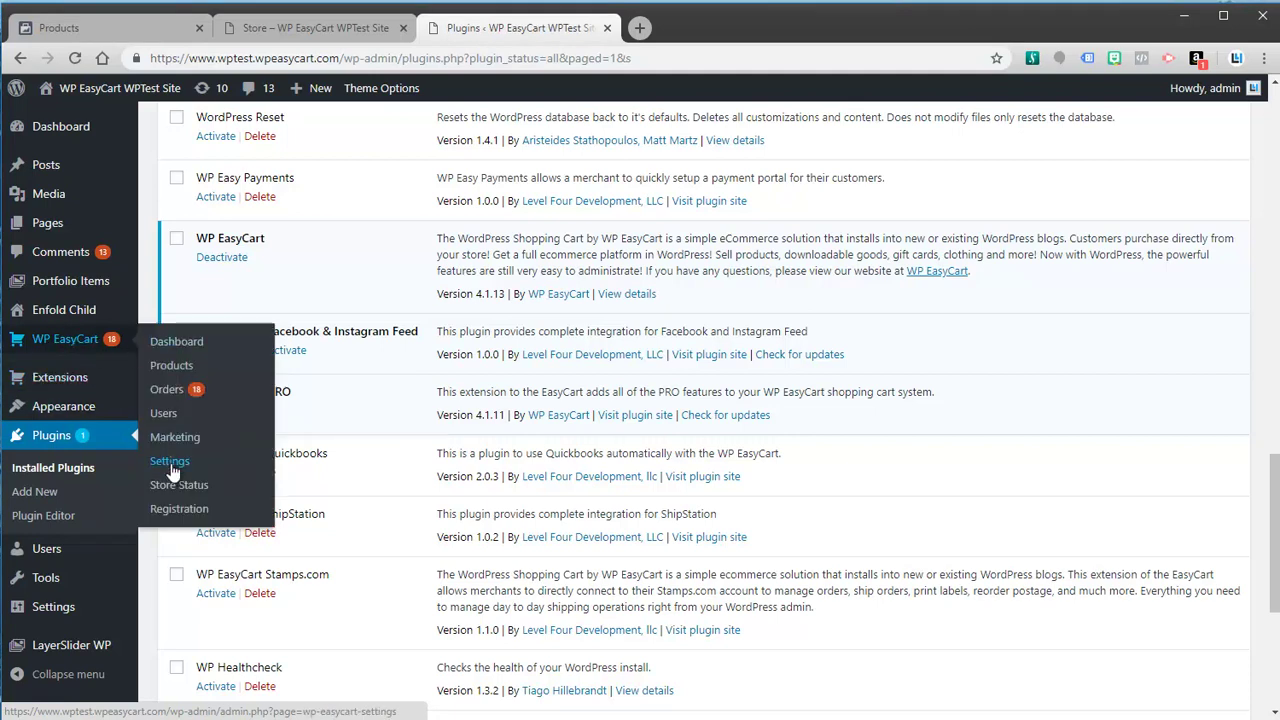
Open EasyCart Settings > Third Party and select the Facebook Feed Setup URL for copying.
left_click(170, 462)
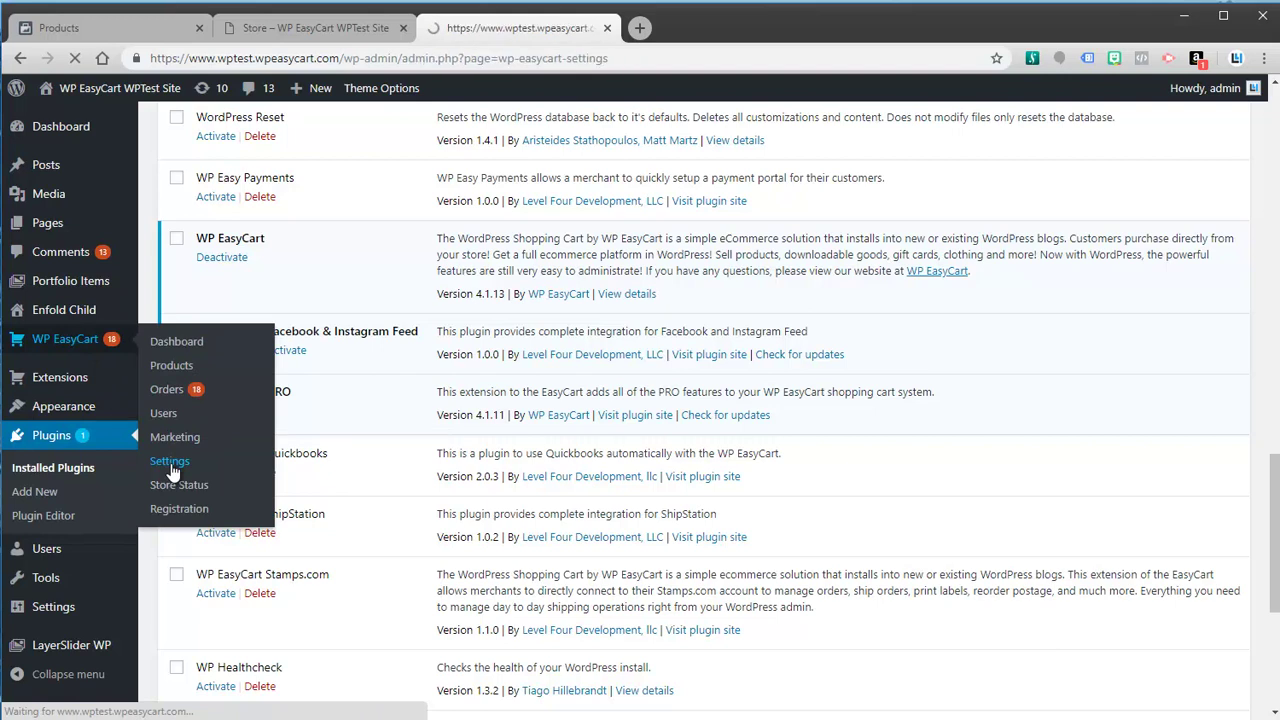
scroll(225, 494, "down", 4)
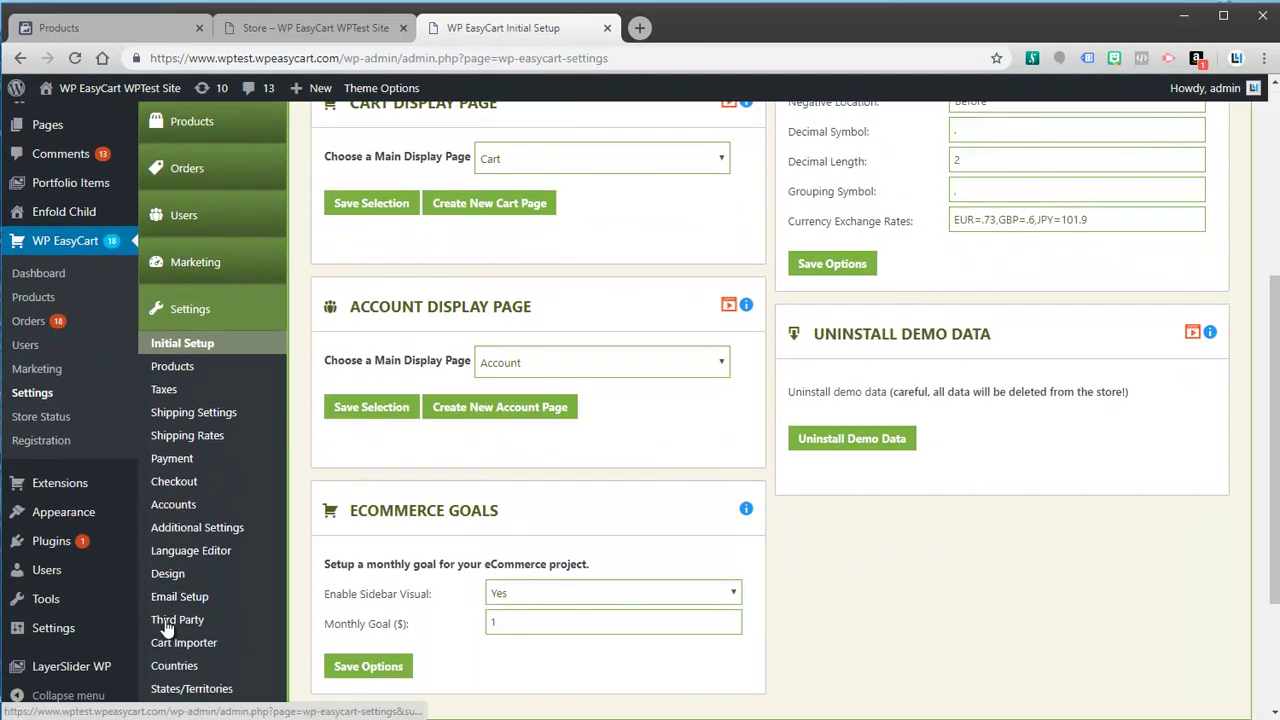
left_click(172, 624)
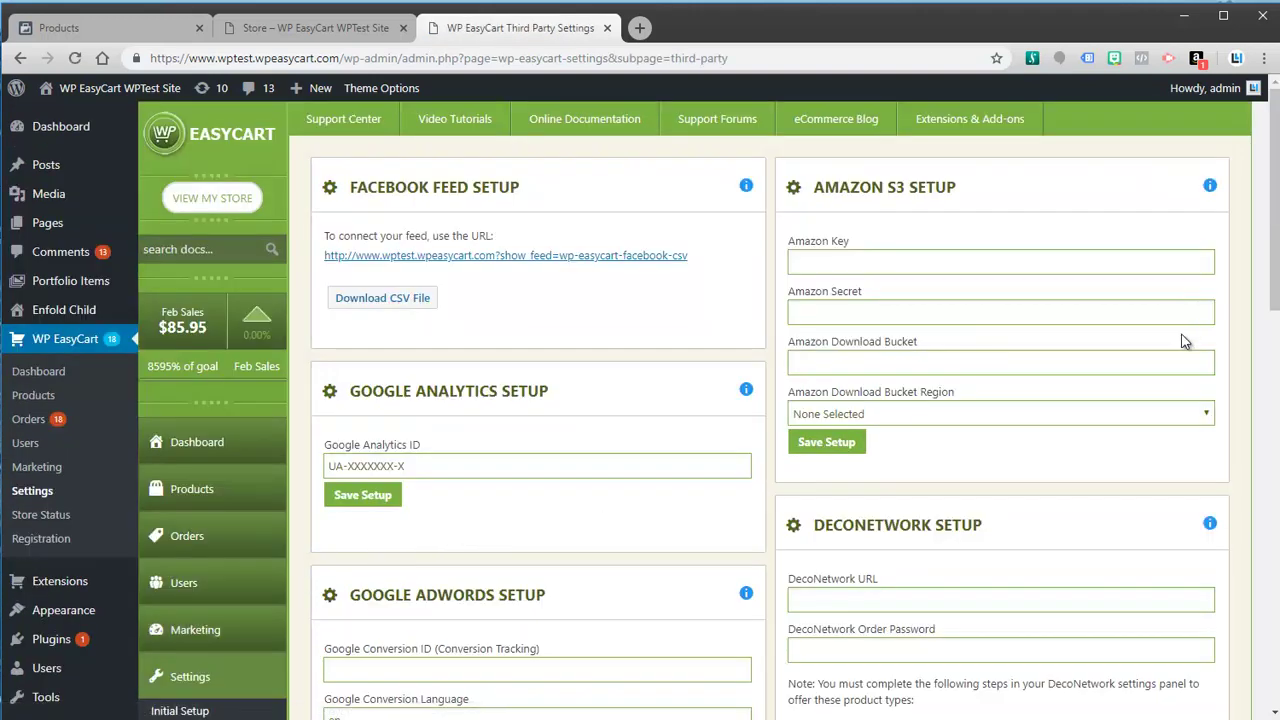
scroll(1276, 238, "down", 1)
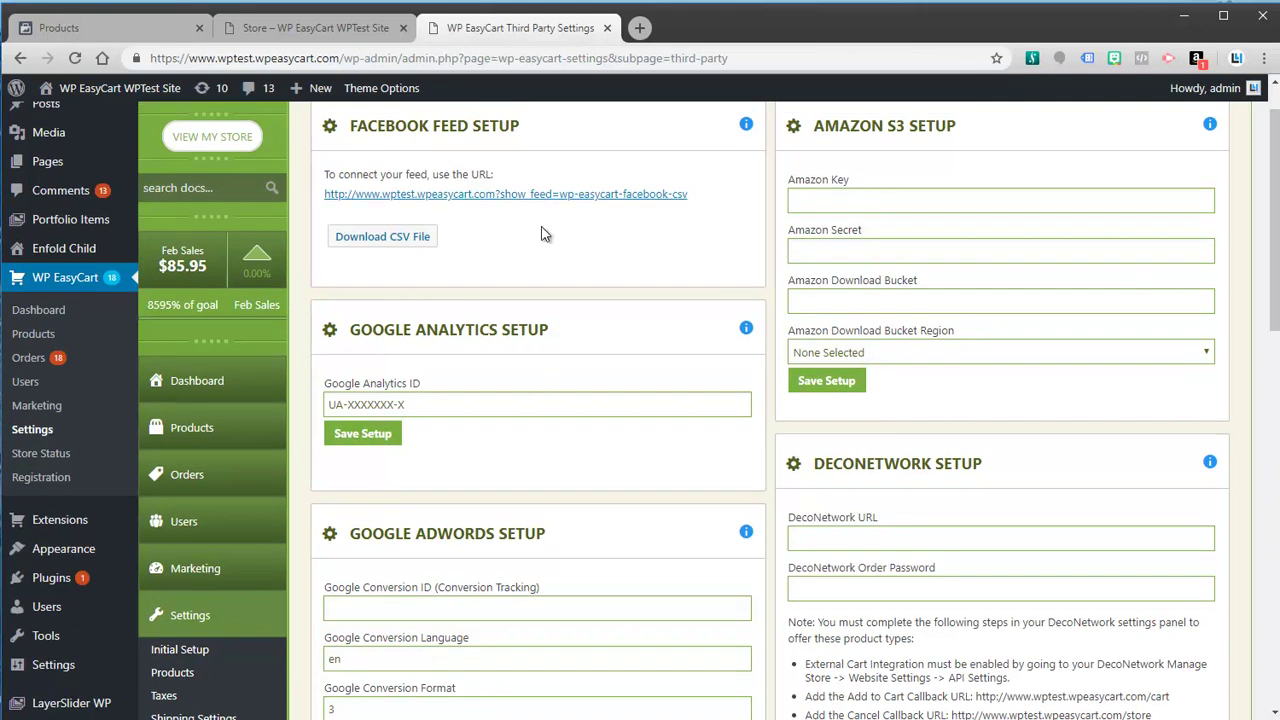
left_click_drag(1276, 332, 1255, 268)
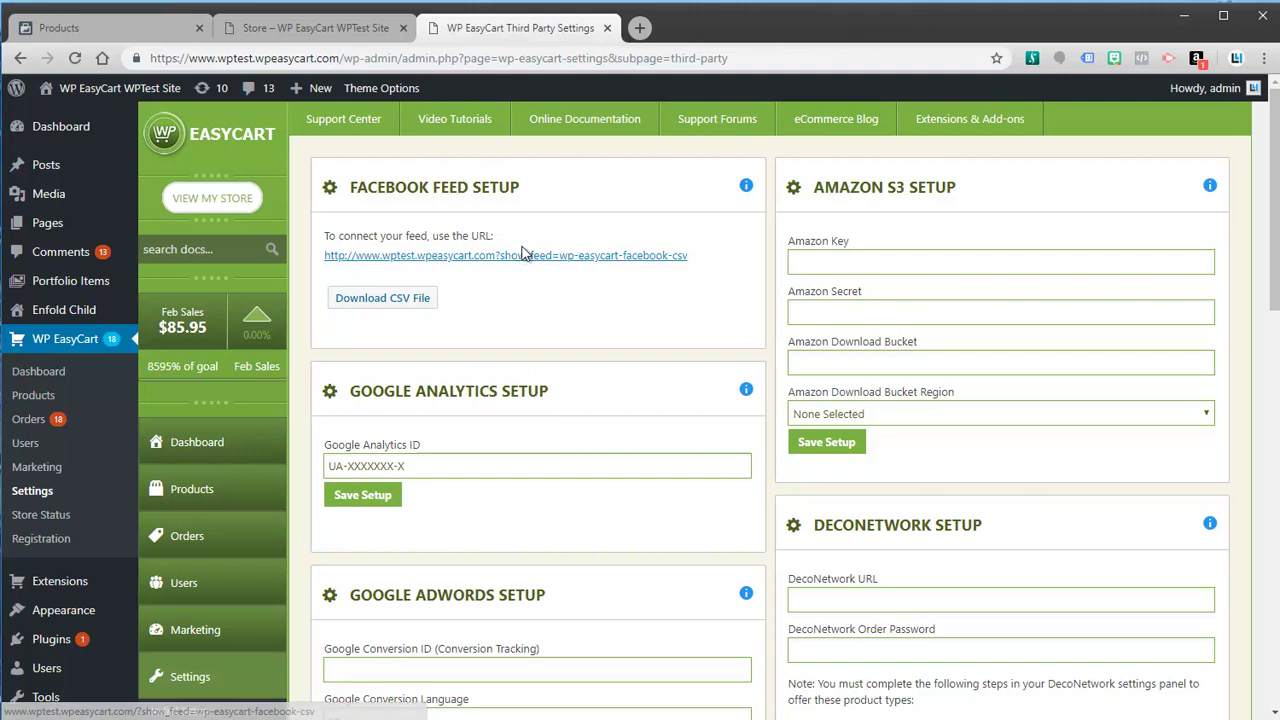
left_click_drag(702, 255, 331, 265)
key("ctrl+c")
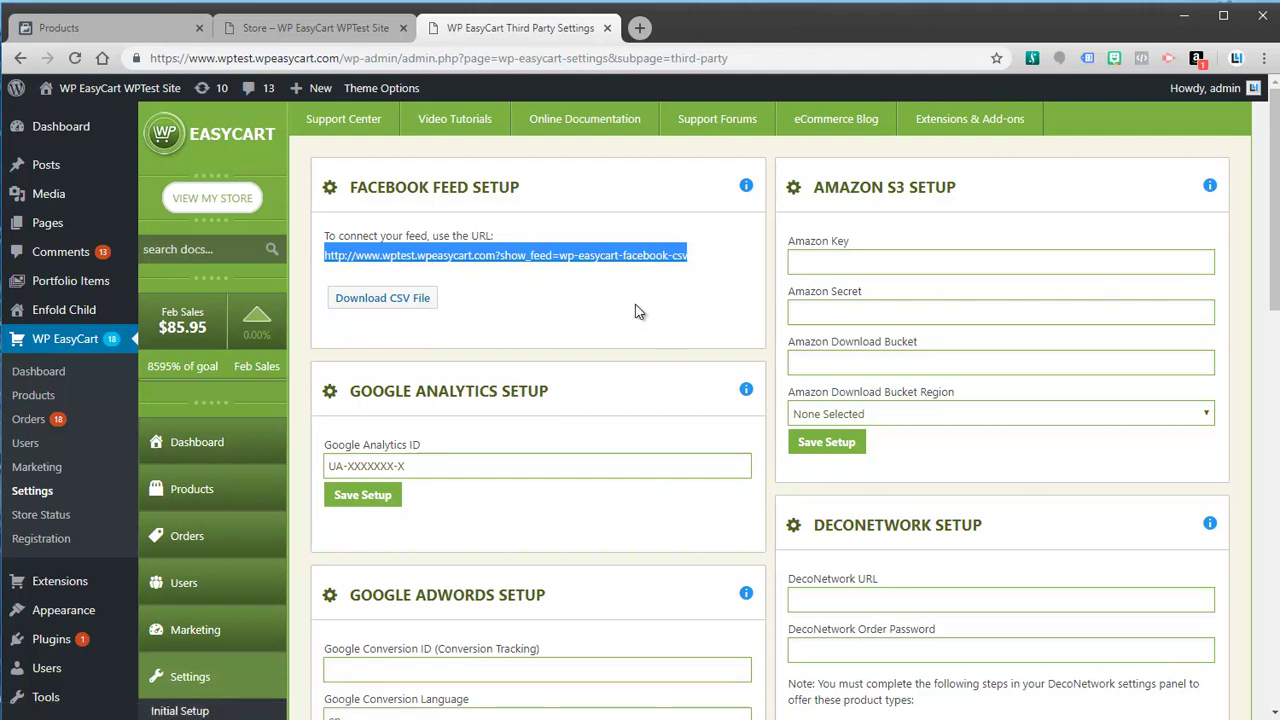
Preview the copied Facebook feed URL in a new tab, then close that tab.
left_click(640, 28)
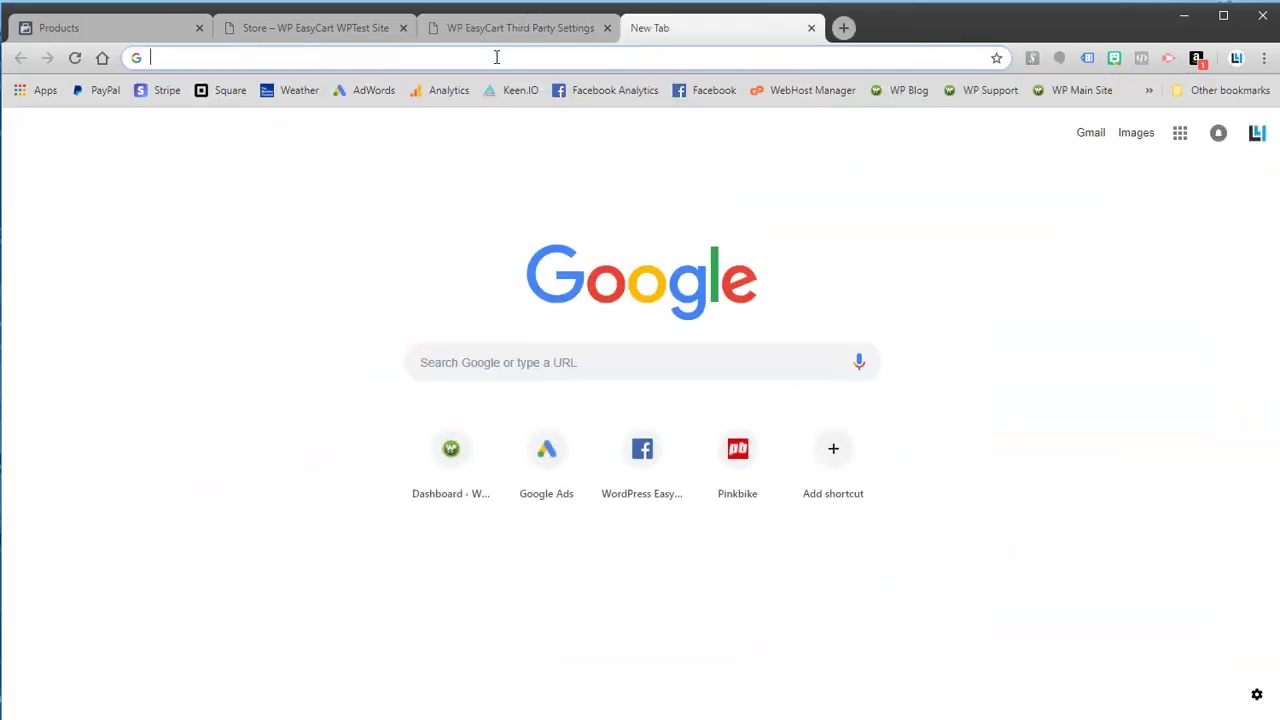
key("ctrl+v")
key("Return")
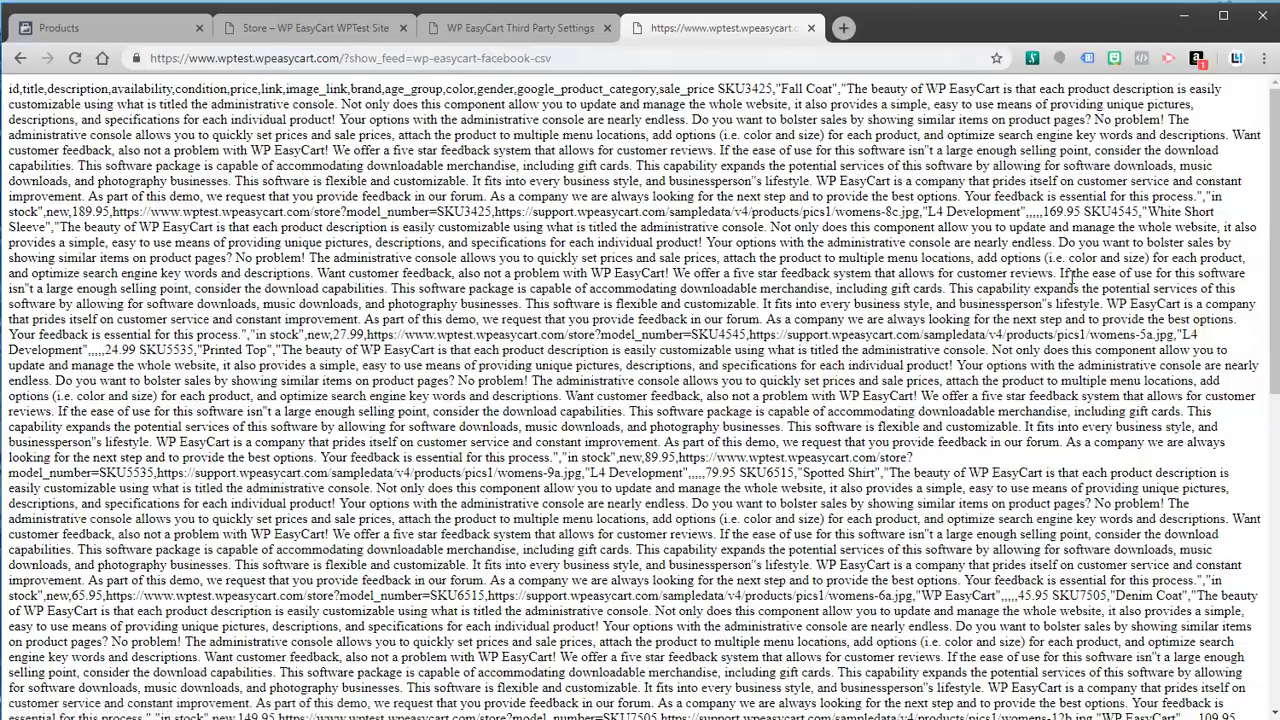
left_click_drag(1277, 180, 1274, 215)
left_click(812, 29)
Download the product feed as a CSV file and open the download.
left_click(548, 275)
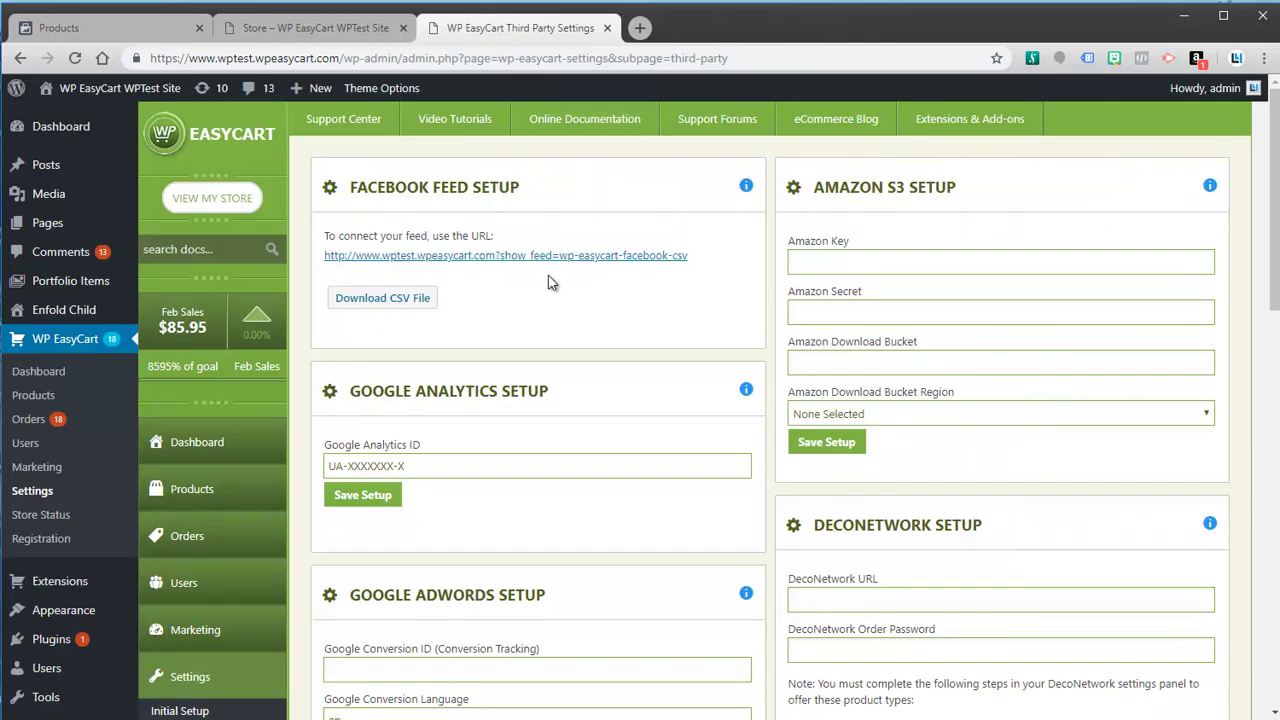
left_click(370, 312)
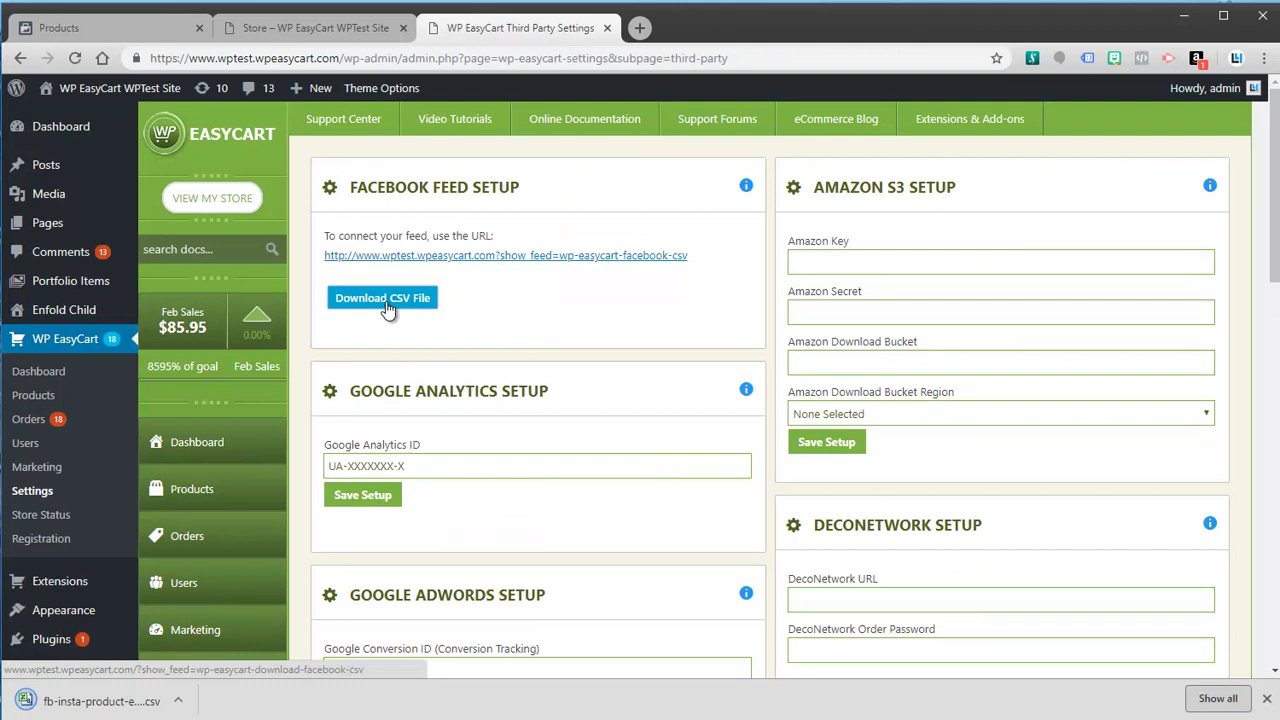
left_click(100, 701)
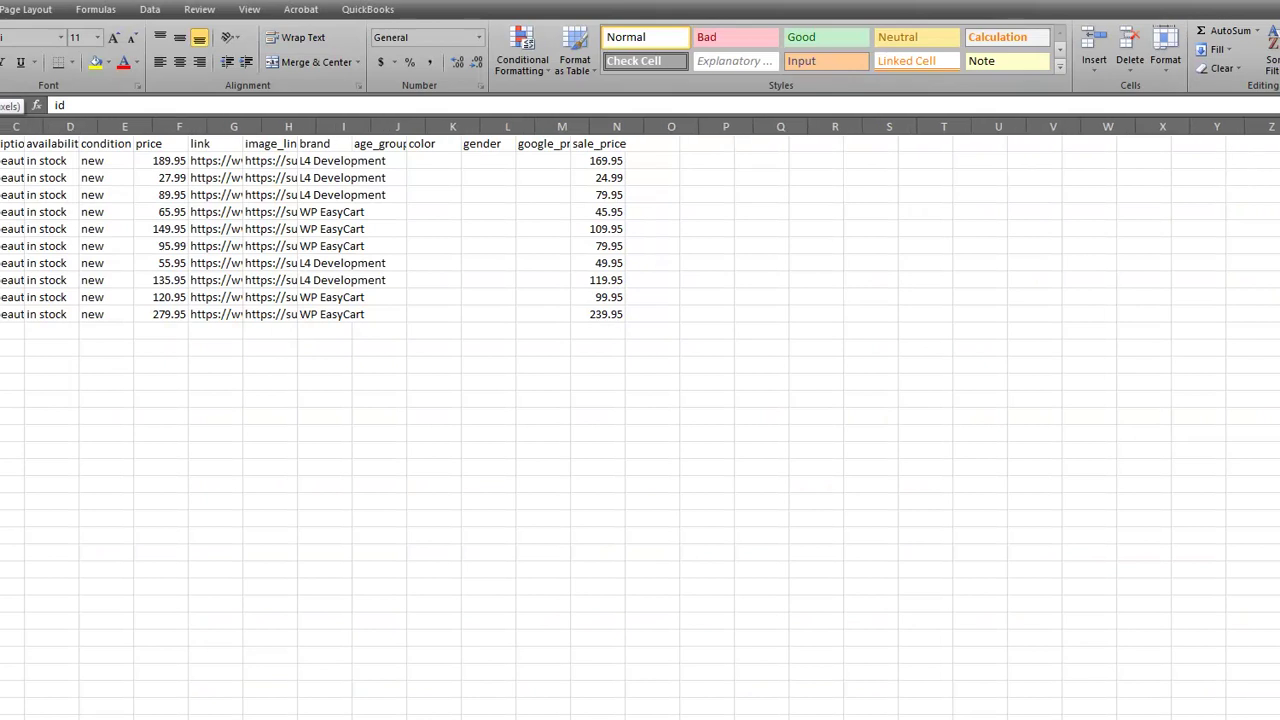
Widen column B to read product titles, then close the CSV workbook without saving.
left_click_drag(2, 126, 93, 126)
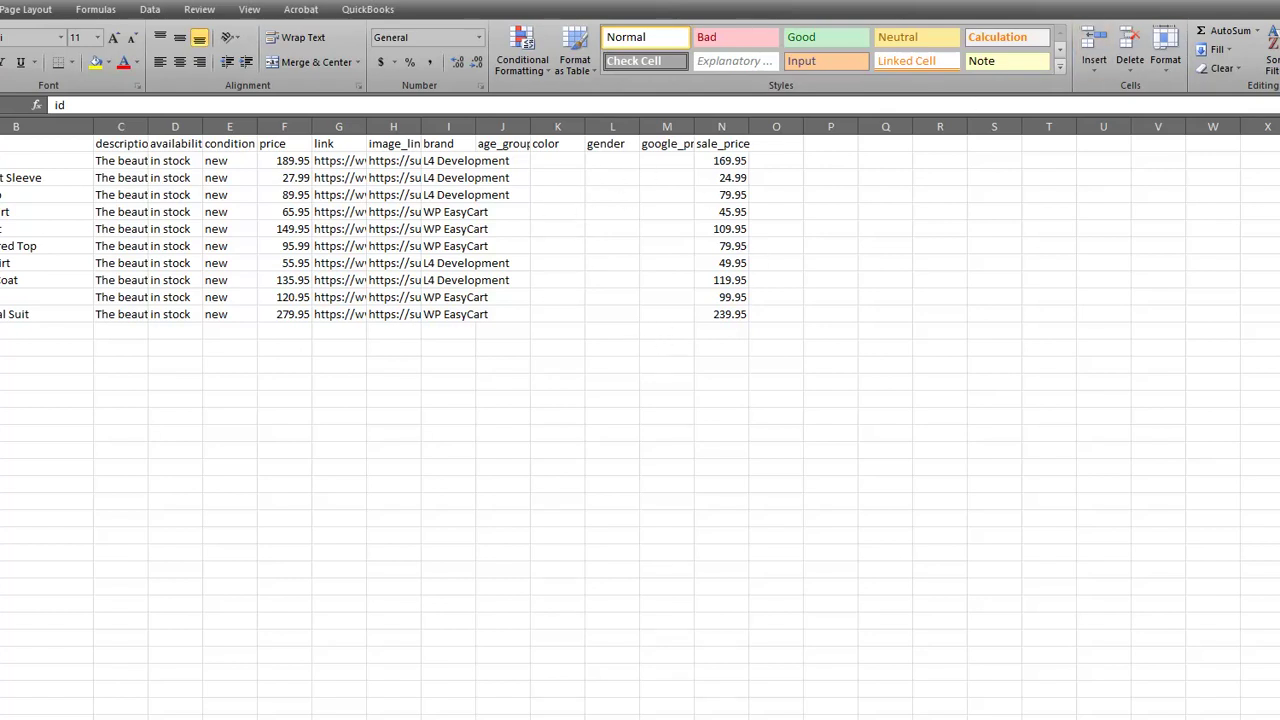
key("ctrl+w")
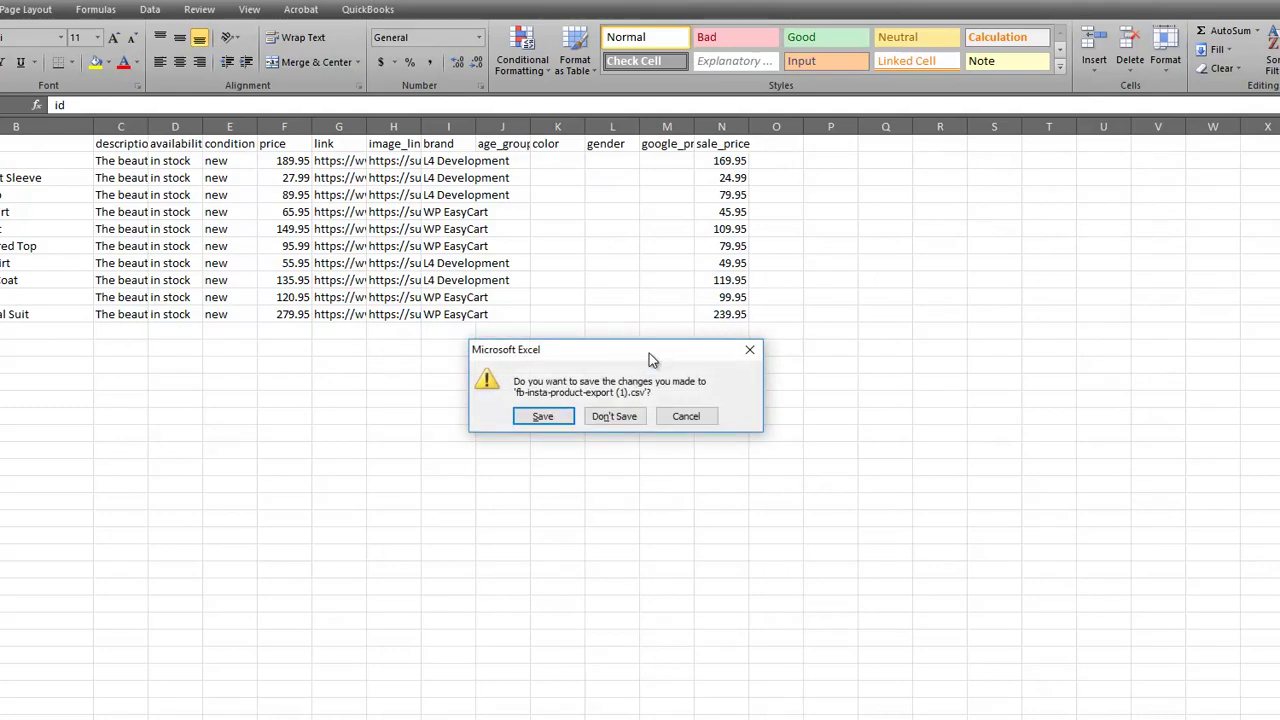
left_click(622, 417)
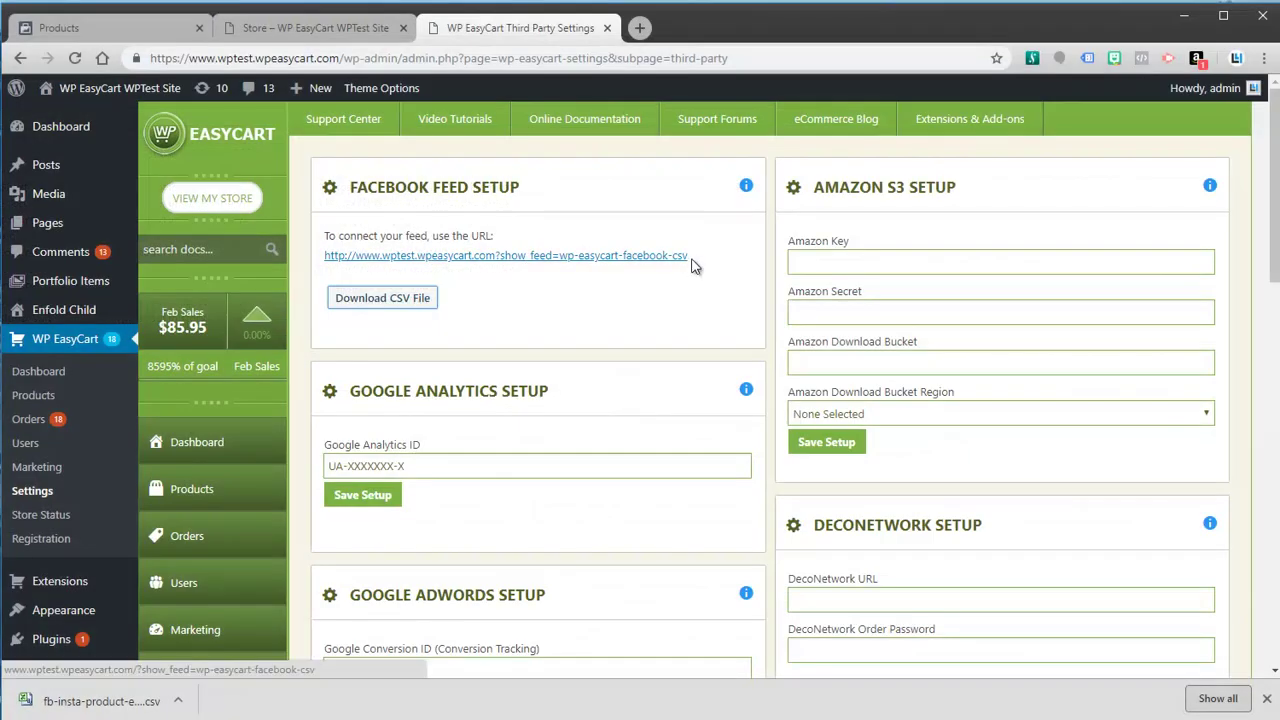
left_click_drag(695, 265, 380, 297)
left_click_drag(330, 258, 410, 292)
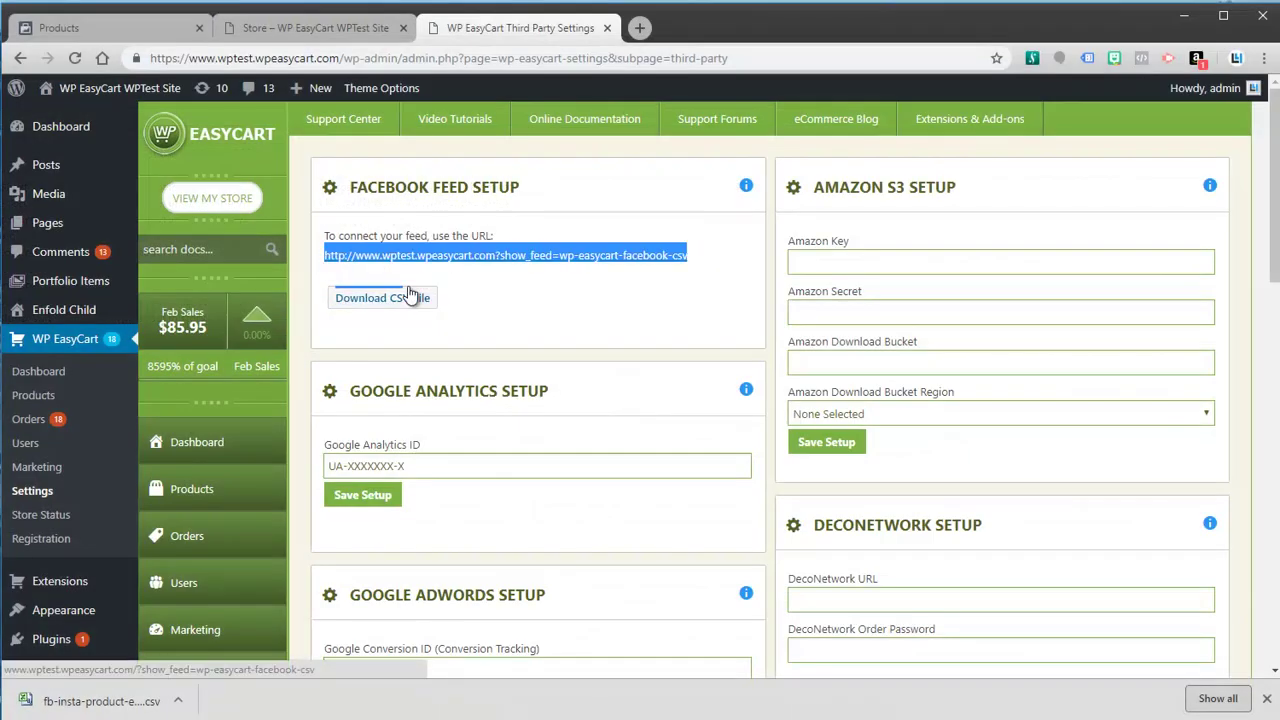
left_click(684, 298)
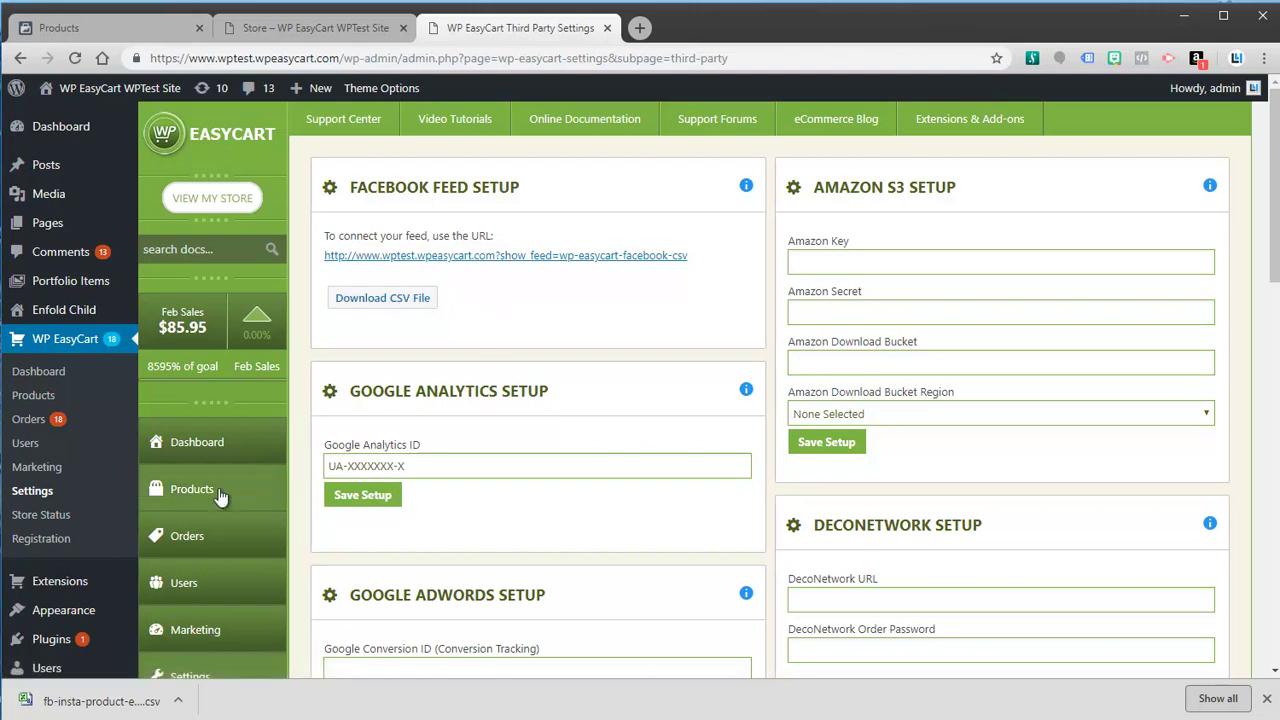
scroll(269, 407, "down", 1)
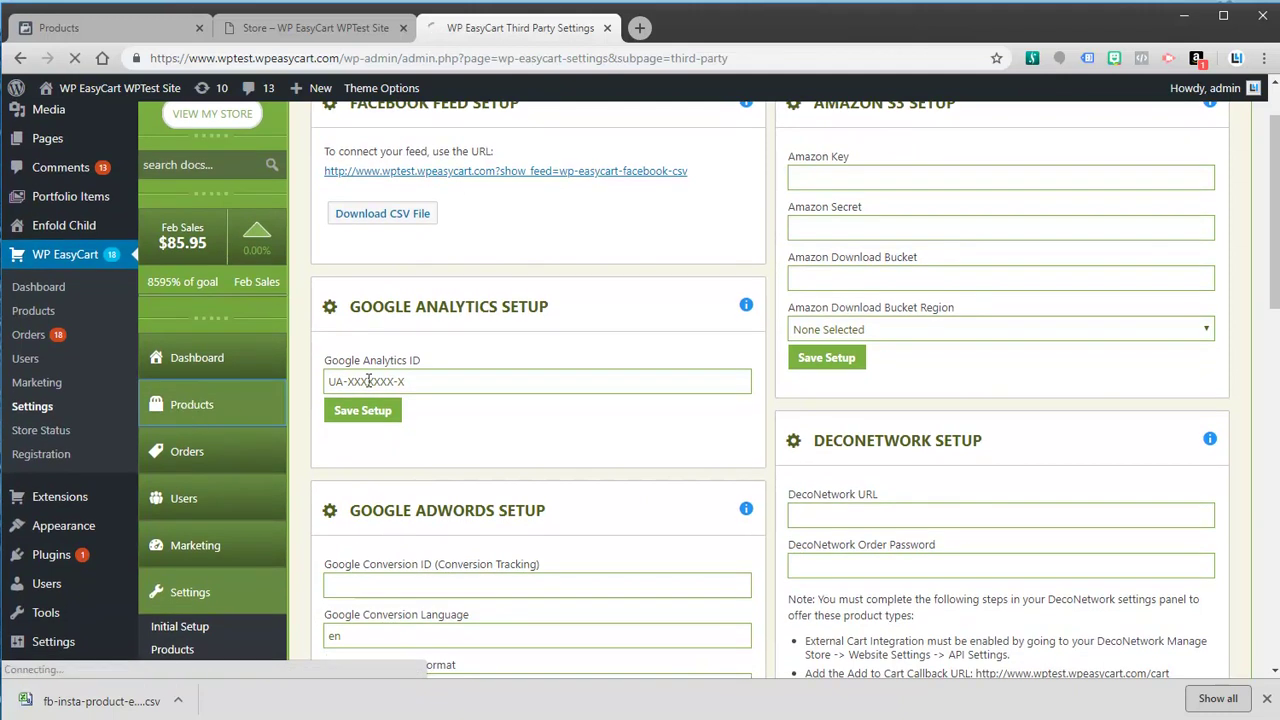
Open the Denim Coat product from the Products list and scroll to its Facebook Options heading.
left_click(188, 408)
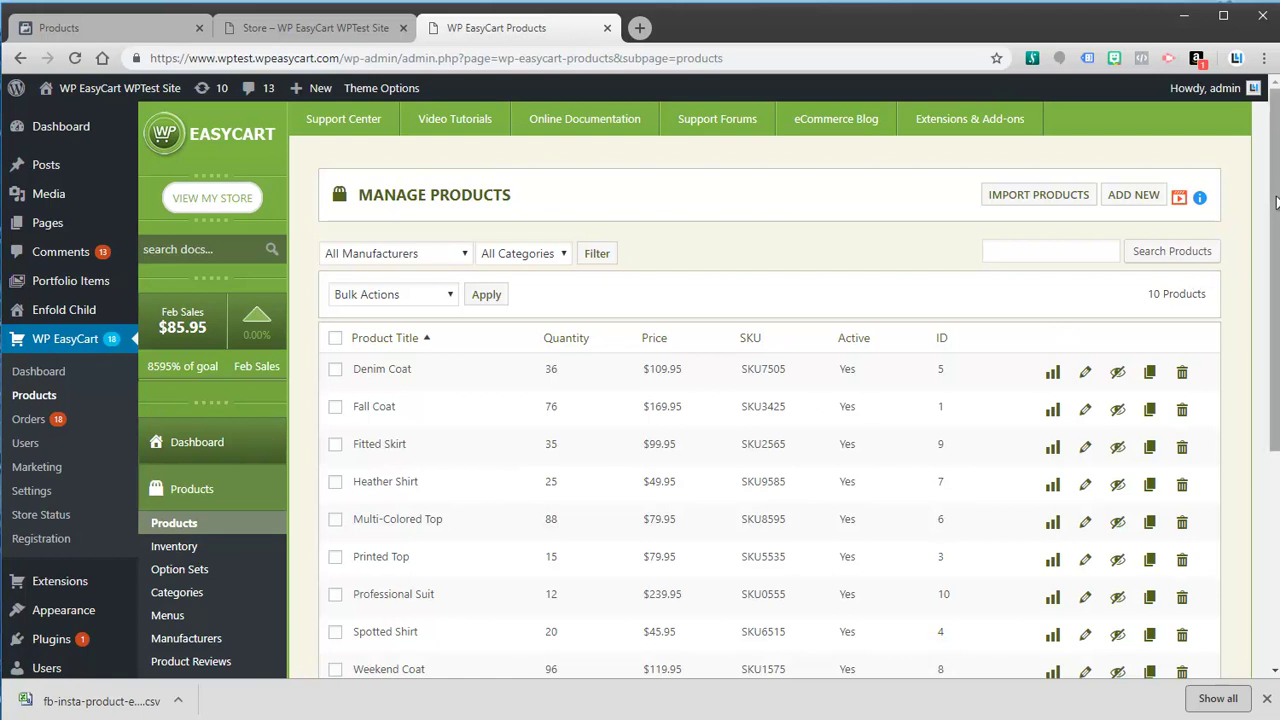
scroll(1276, 192, "down", 1)
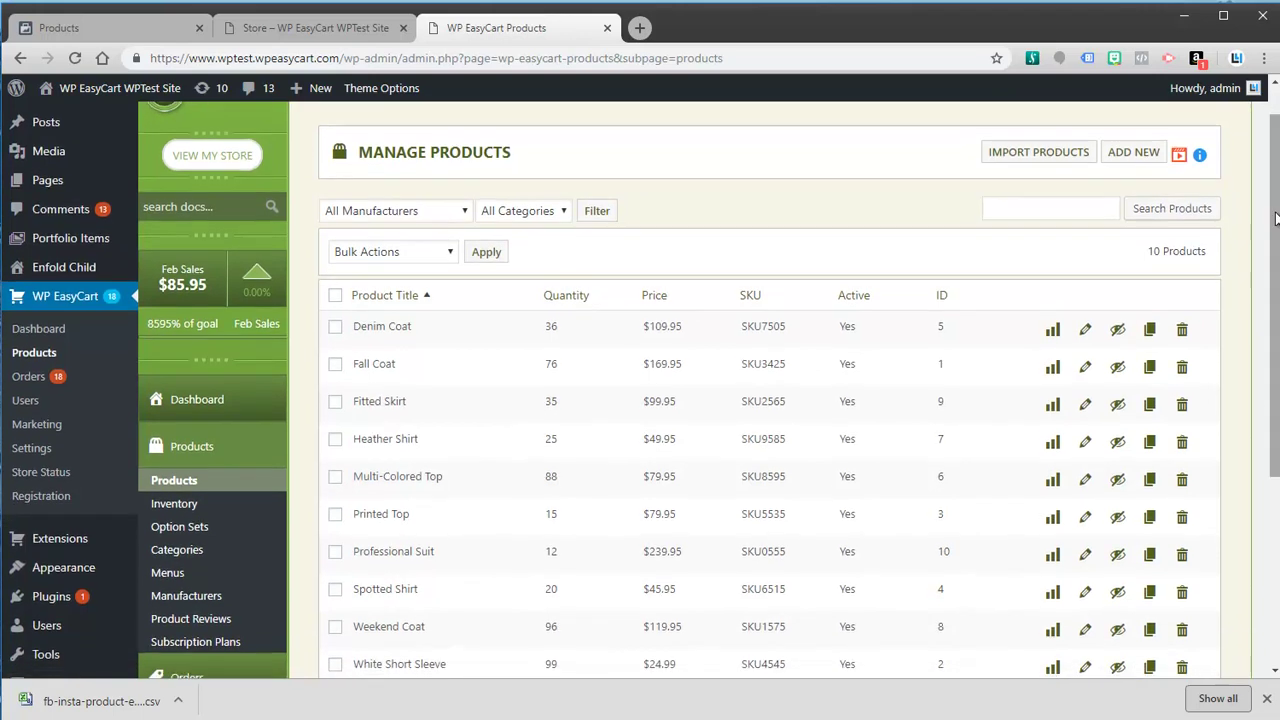
left_click(1084, 332)
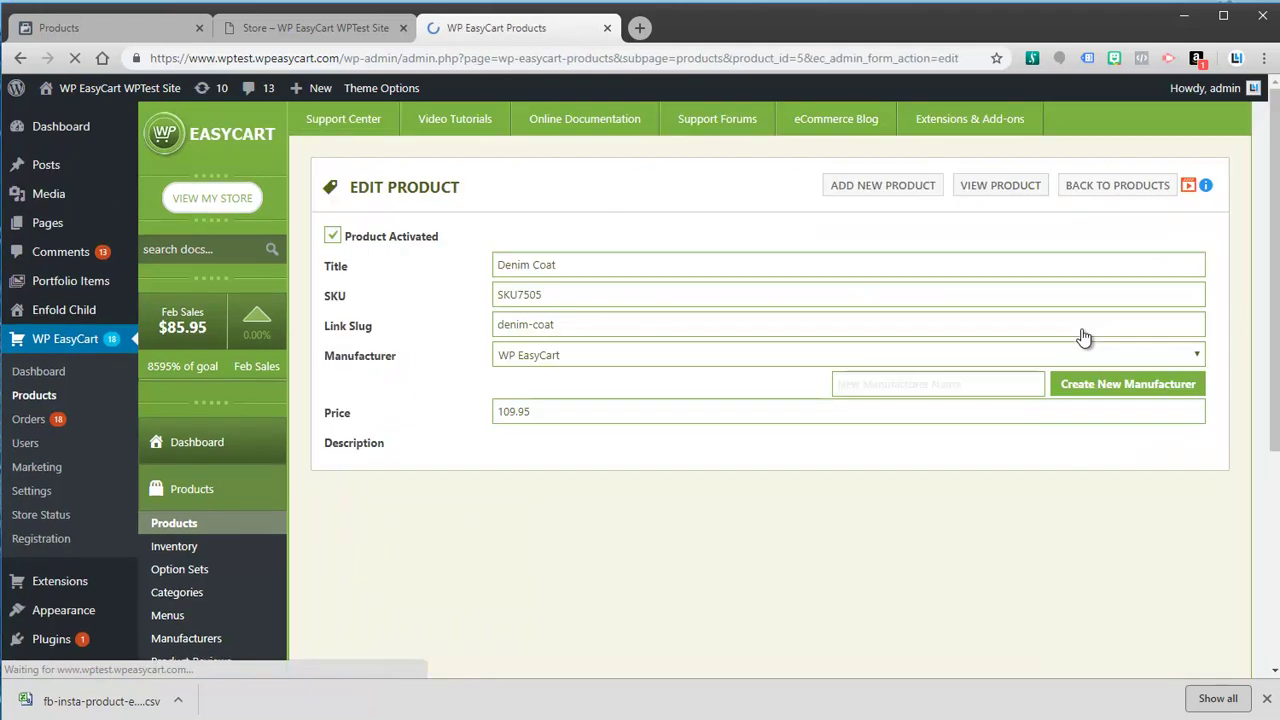
left_click_drag(1276, 120, 1275, 556)
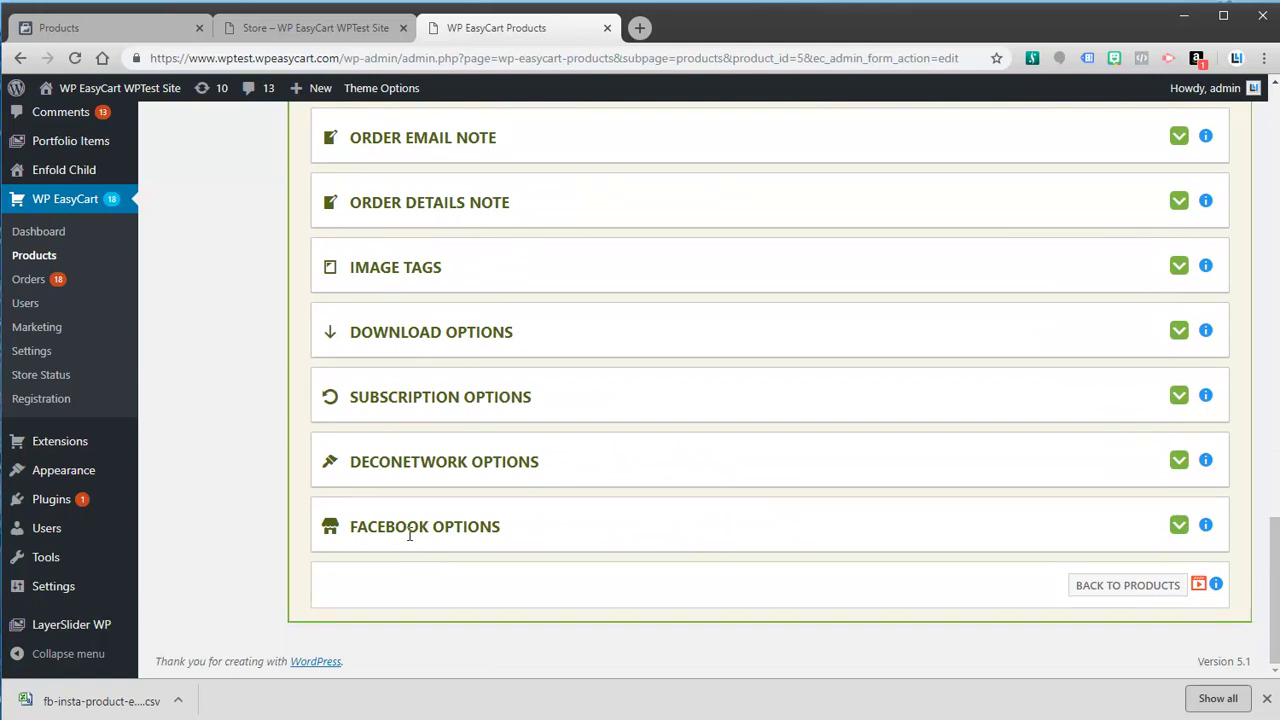
left_click_drag(352, 527, 464, 527)
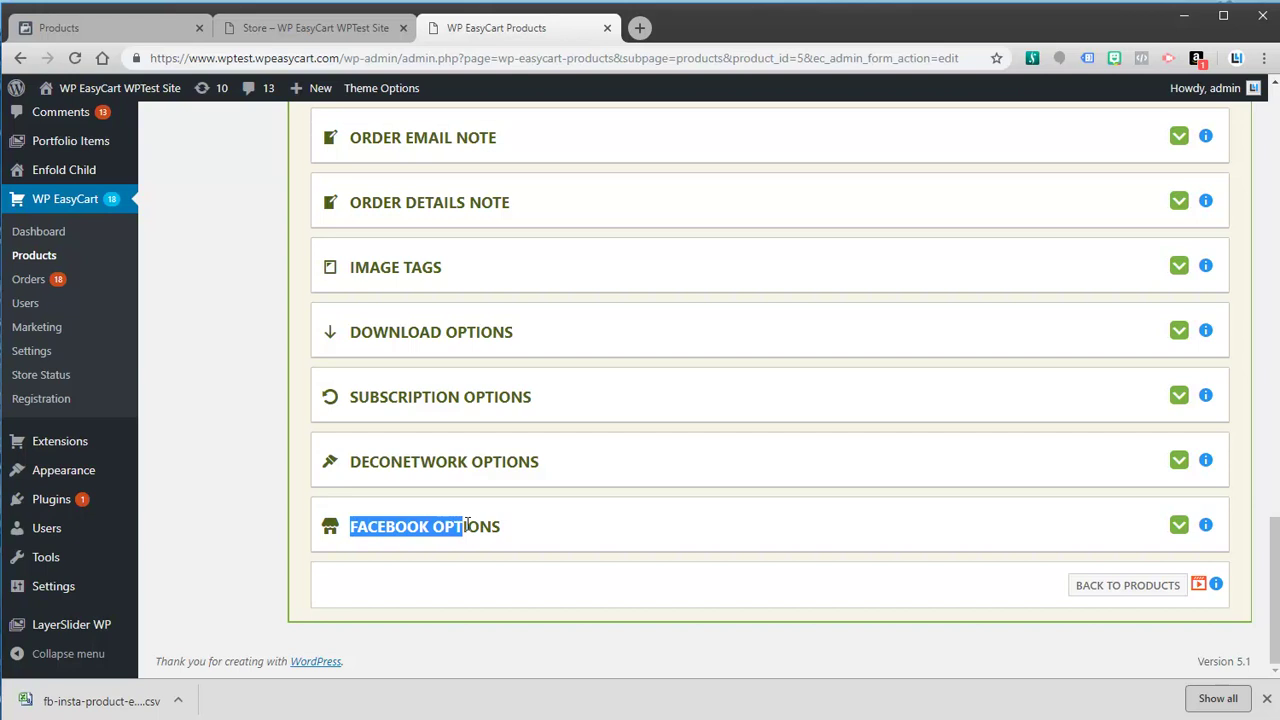
Expand the Denim Coat's Facebook Options section.
left_click(504, 524)
left_click(1180, 526)
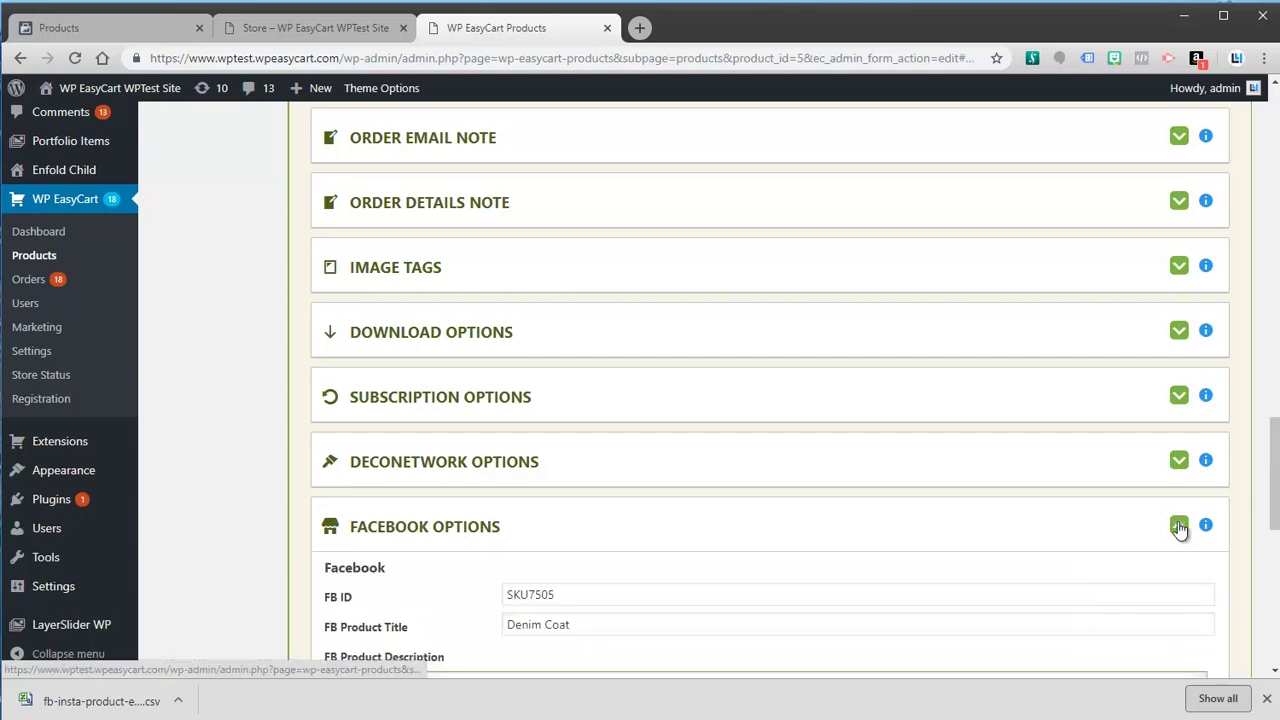
left_click_drag(1273, 514, 1275, 554)
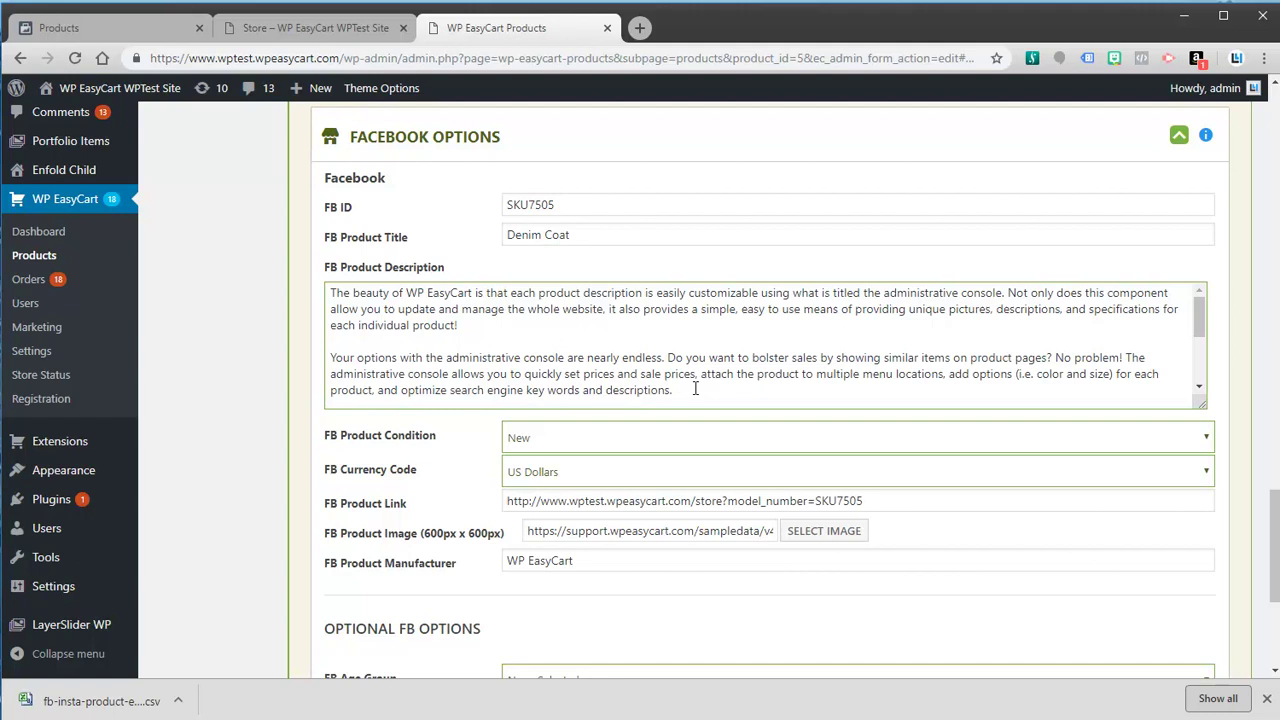
mouse_move(1199, 320)
left_mouse_down()
mouse_move(1200, 360)
mouse_move(1205, 325)
left_mouse_up()
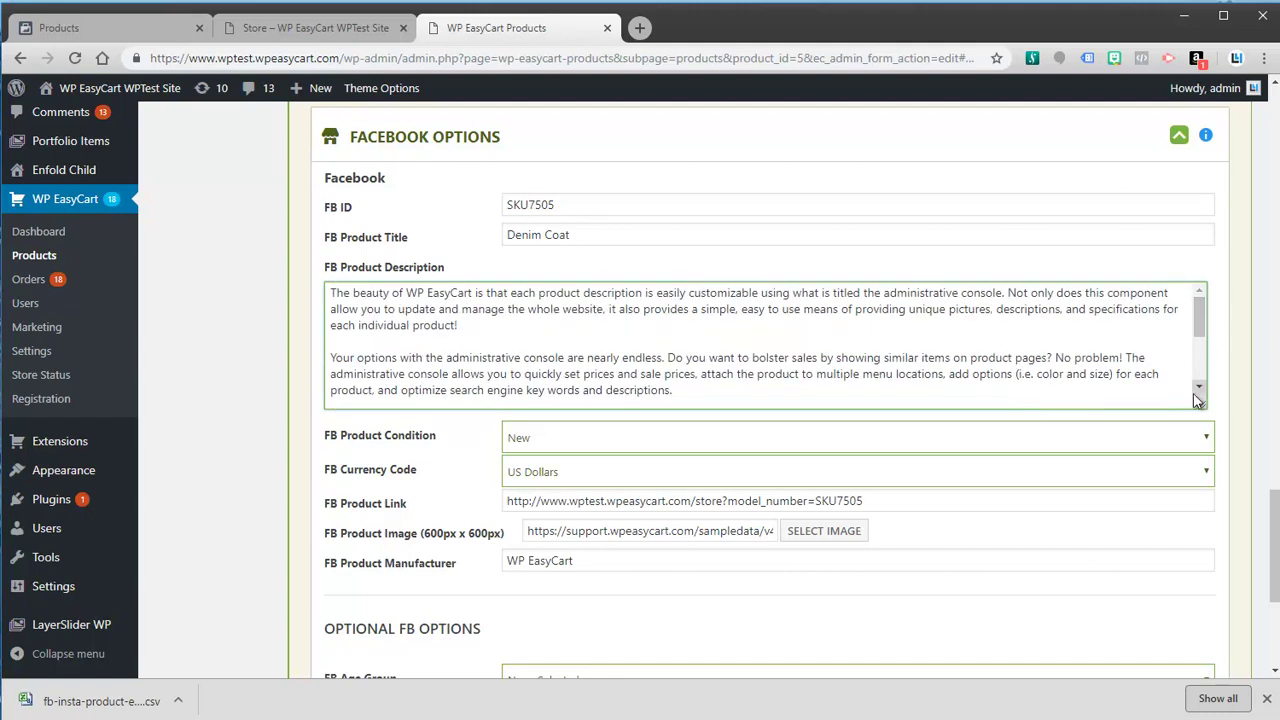
Review the FB fields, keeping condition New and currency US Dollars, and note the 600px image requirement.
left_click(530, 440)
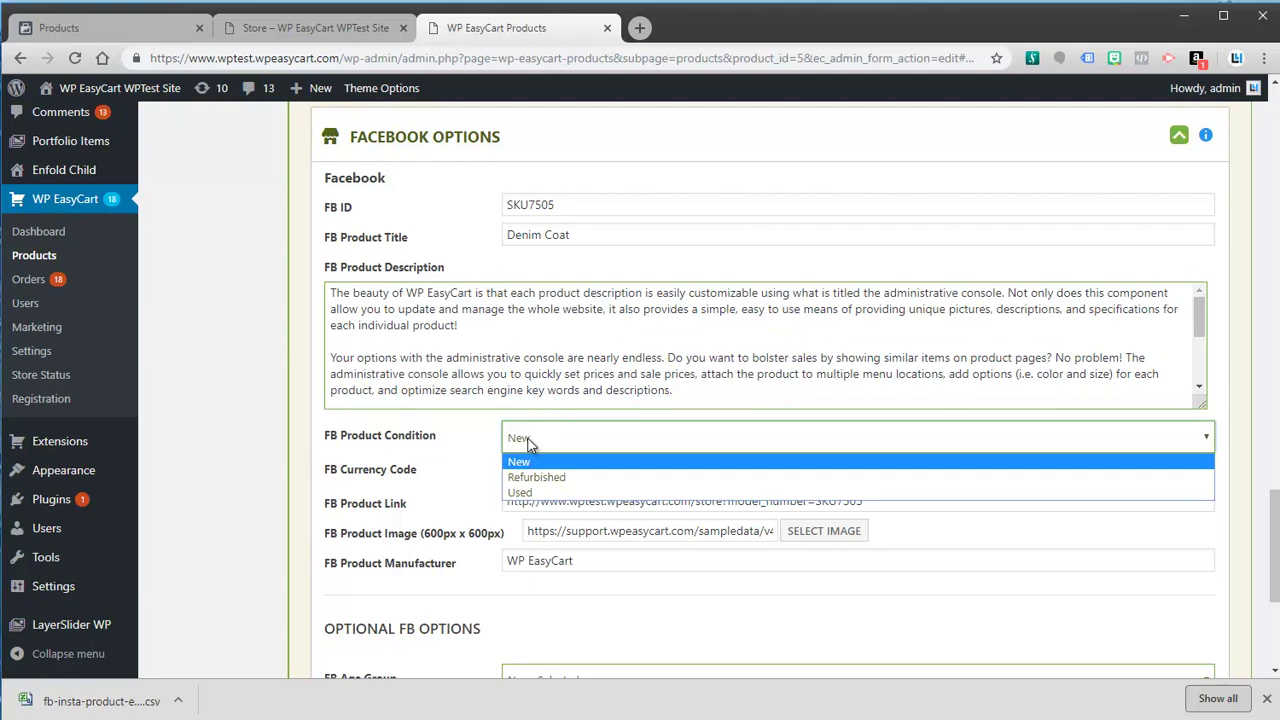
left_click(532, 447)
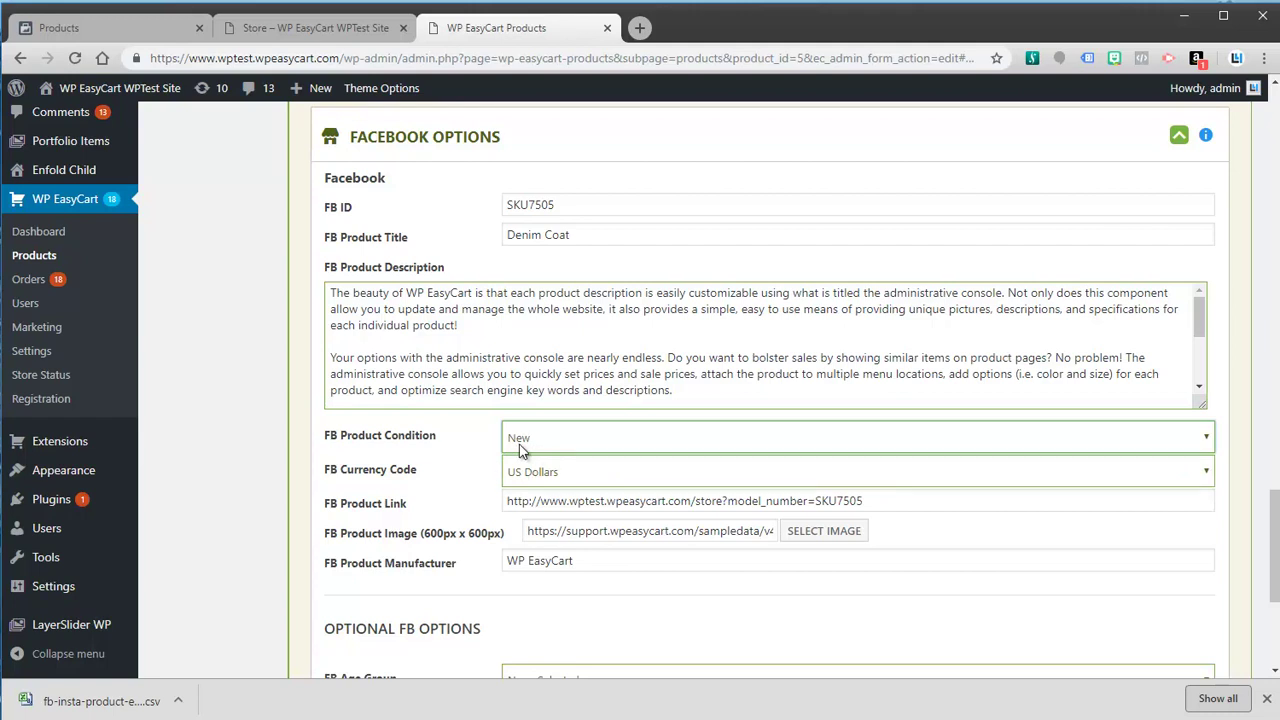
left_click(543, 471)
left_click(543, 471)
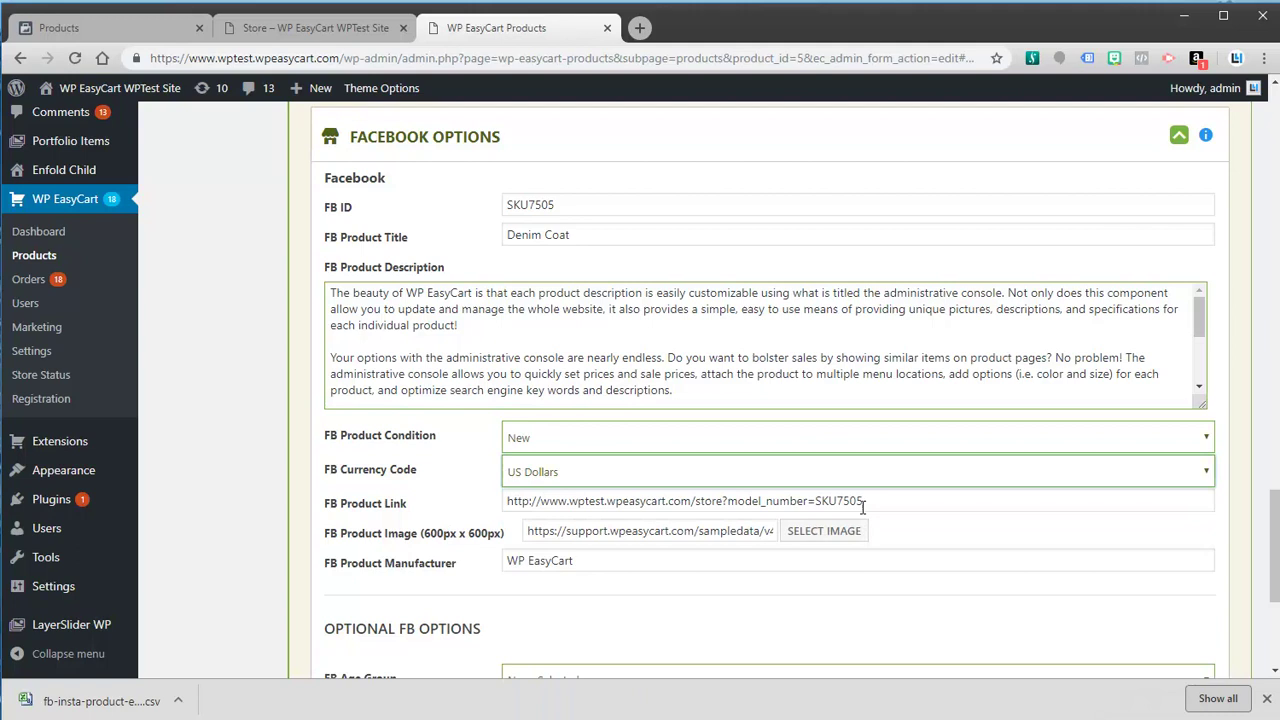
left_click_drag(879, 500, 505, 501)
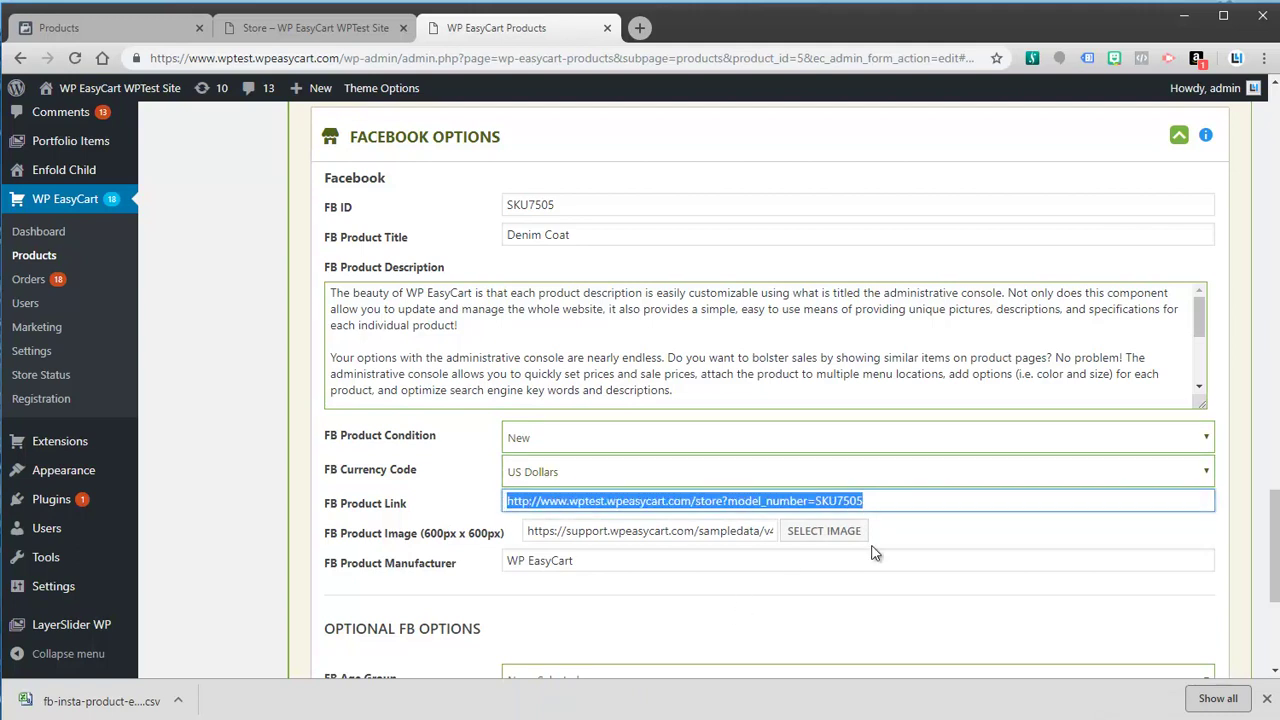
left_click(930, 535)
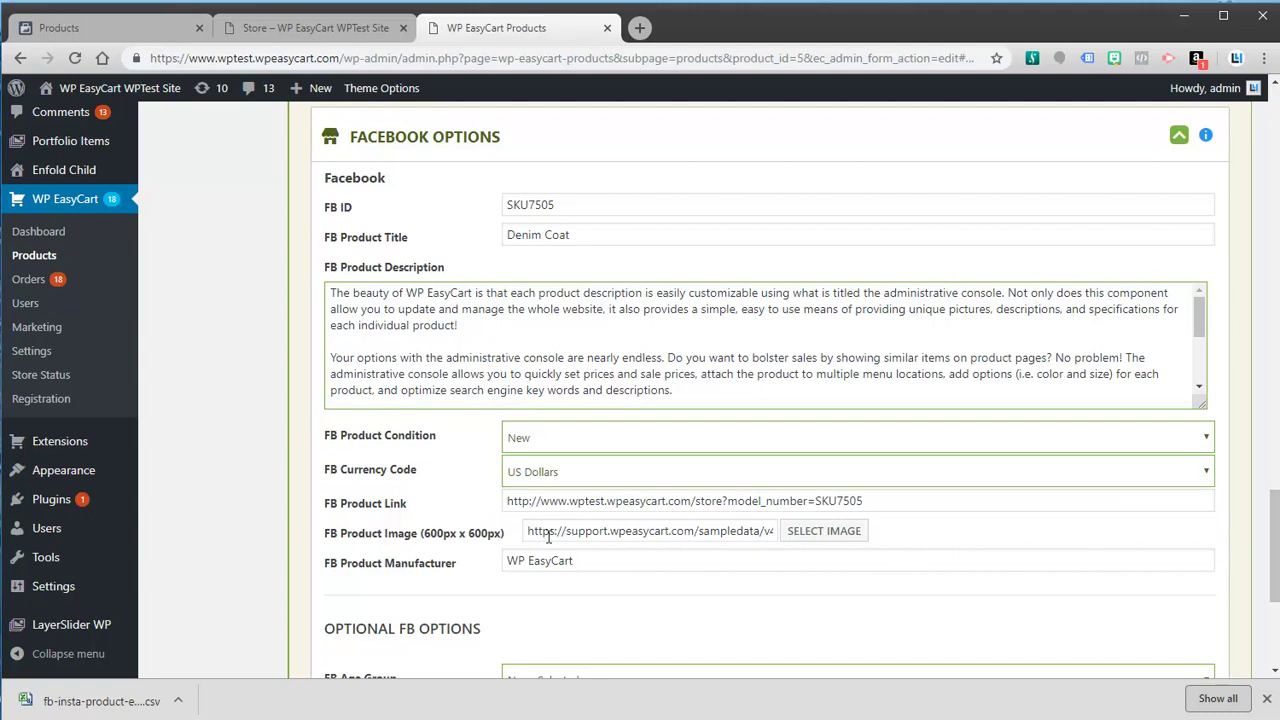
left_click_drag(421, 533, 507, 535)
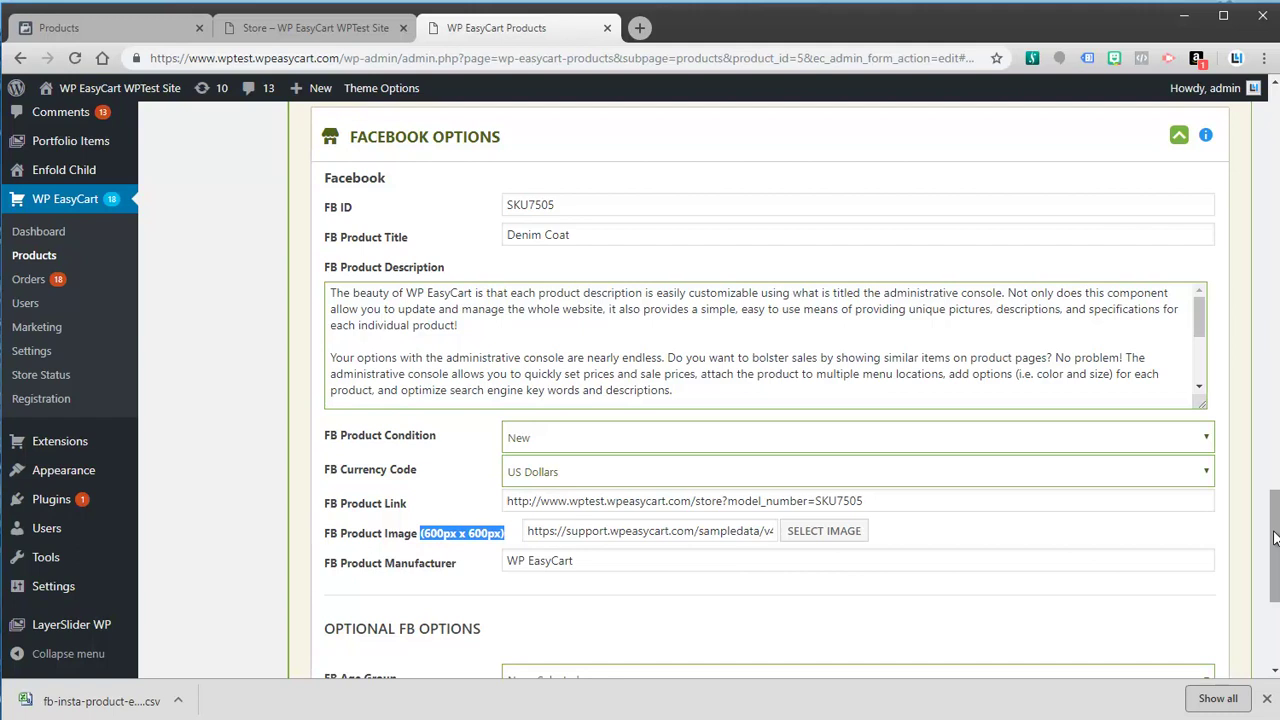
left_click_drag(1275, 565, 1276, 294)
Expand Product Images and compare them against the facebook images folder.
left_click(1180, 437)
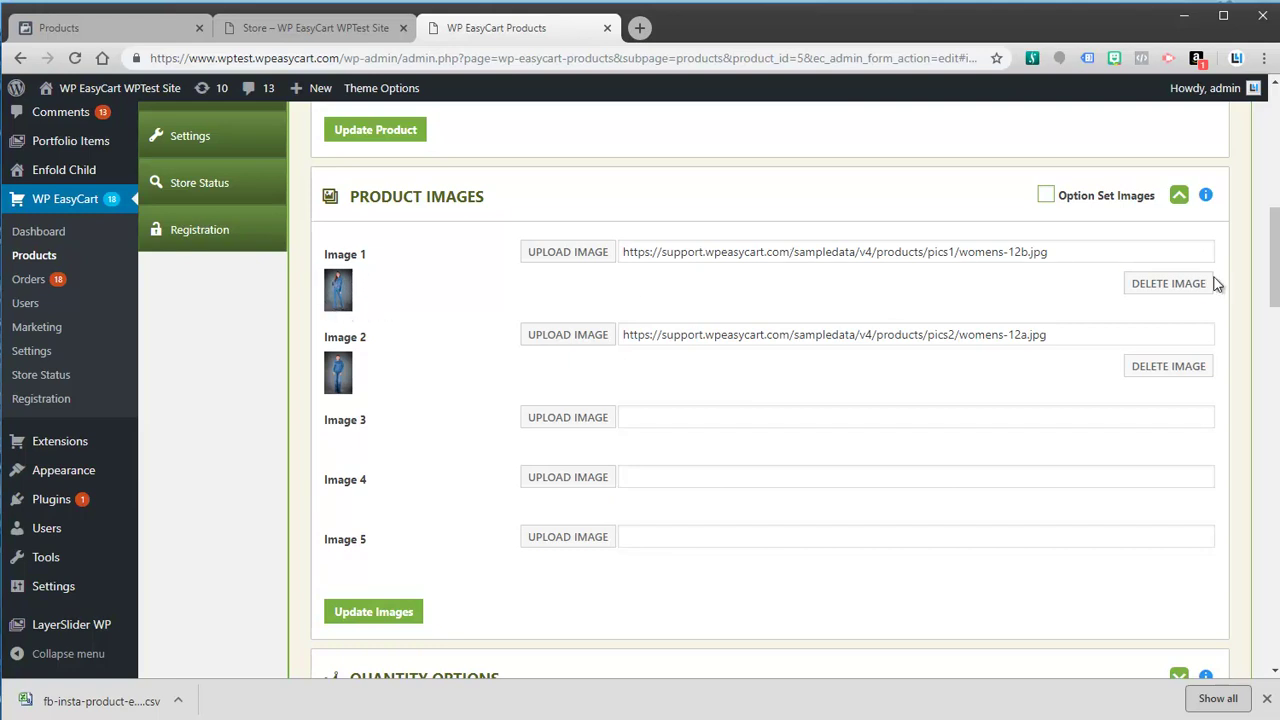
left_click_drag(1272, 258, 1270, 566)
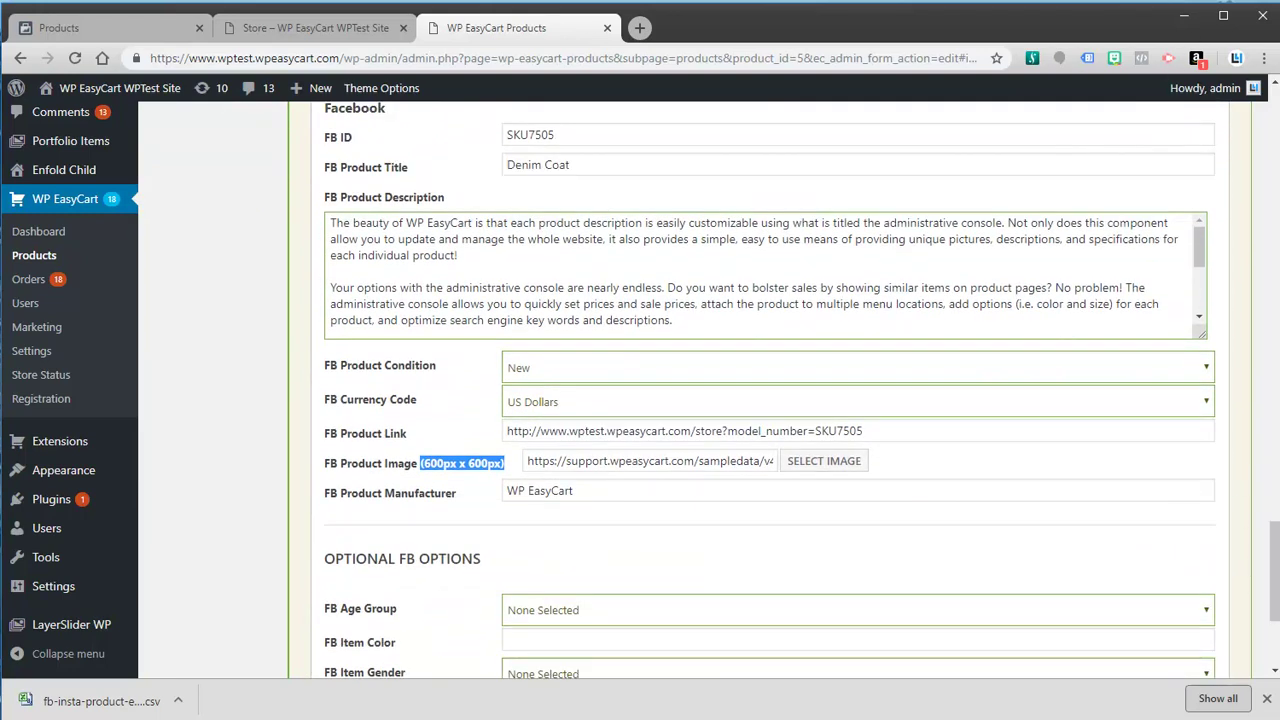
key("alt+Tab")
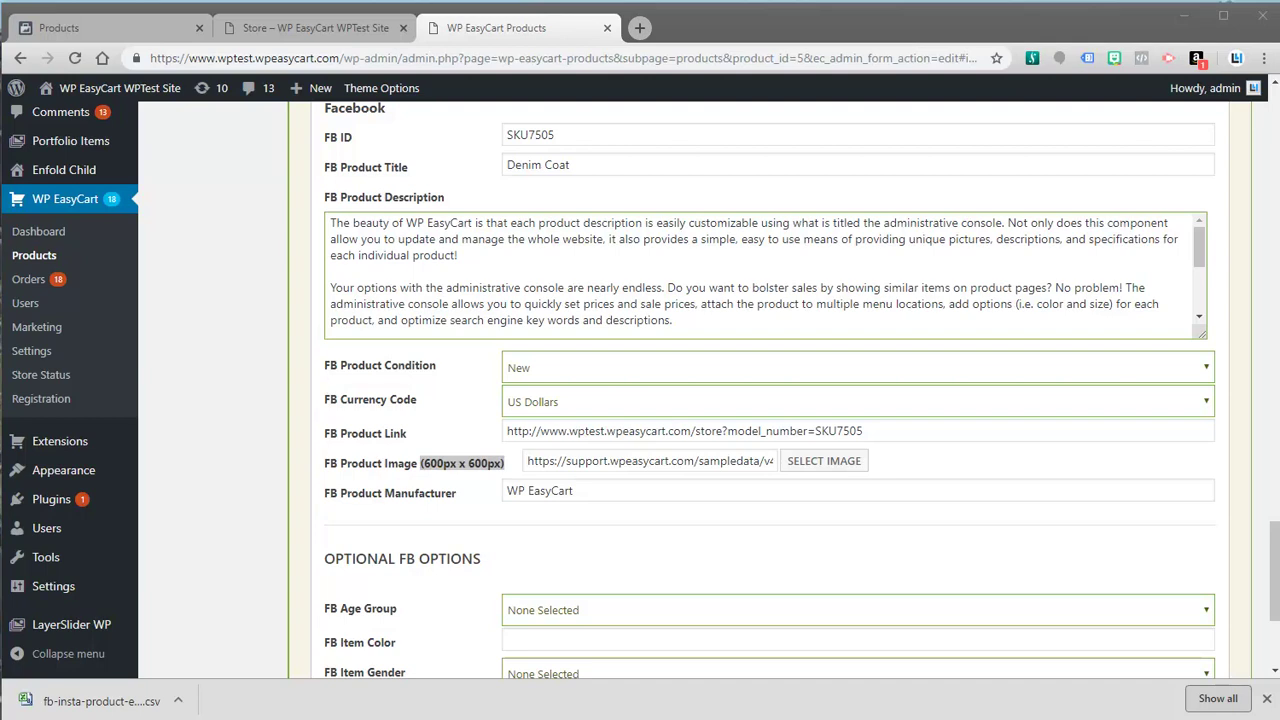
left_click_drag(1279, 73, 555, 77)
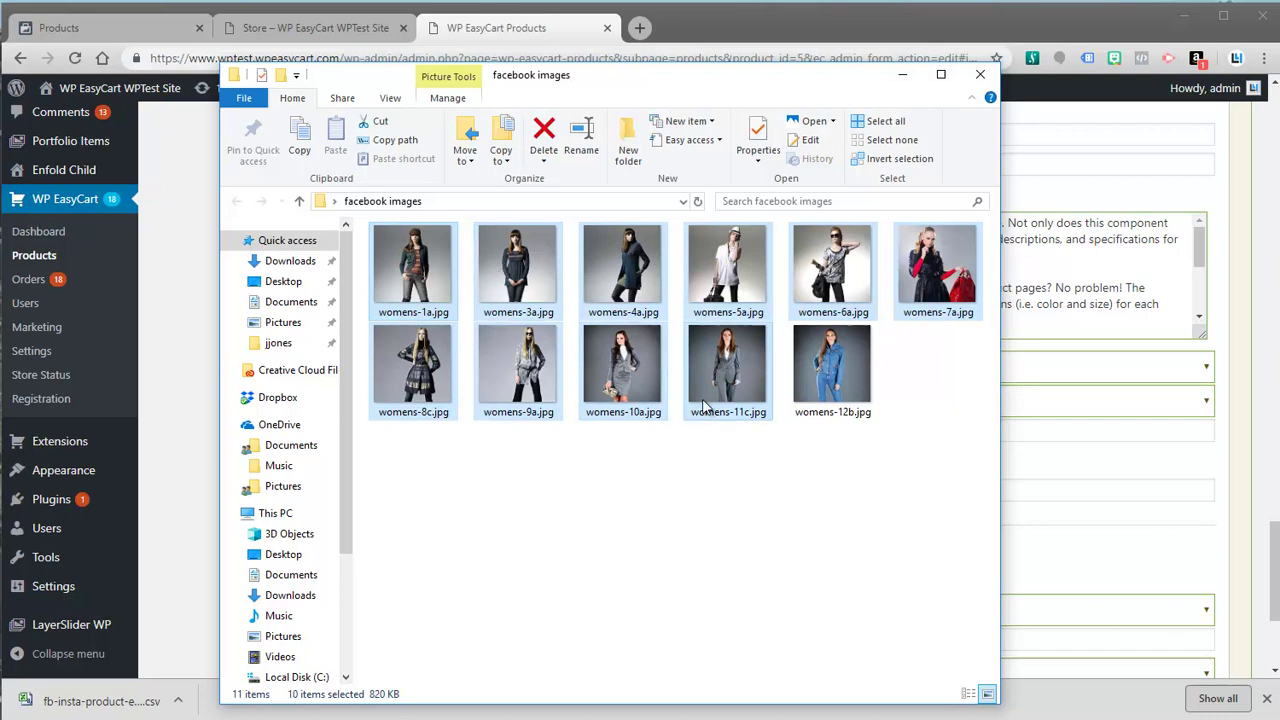
left_click(980, 74)
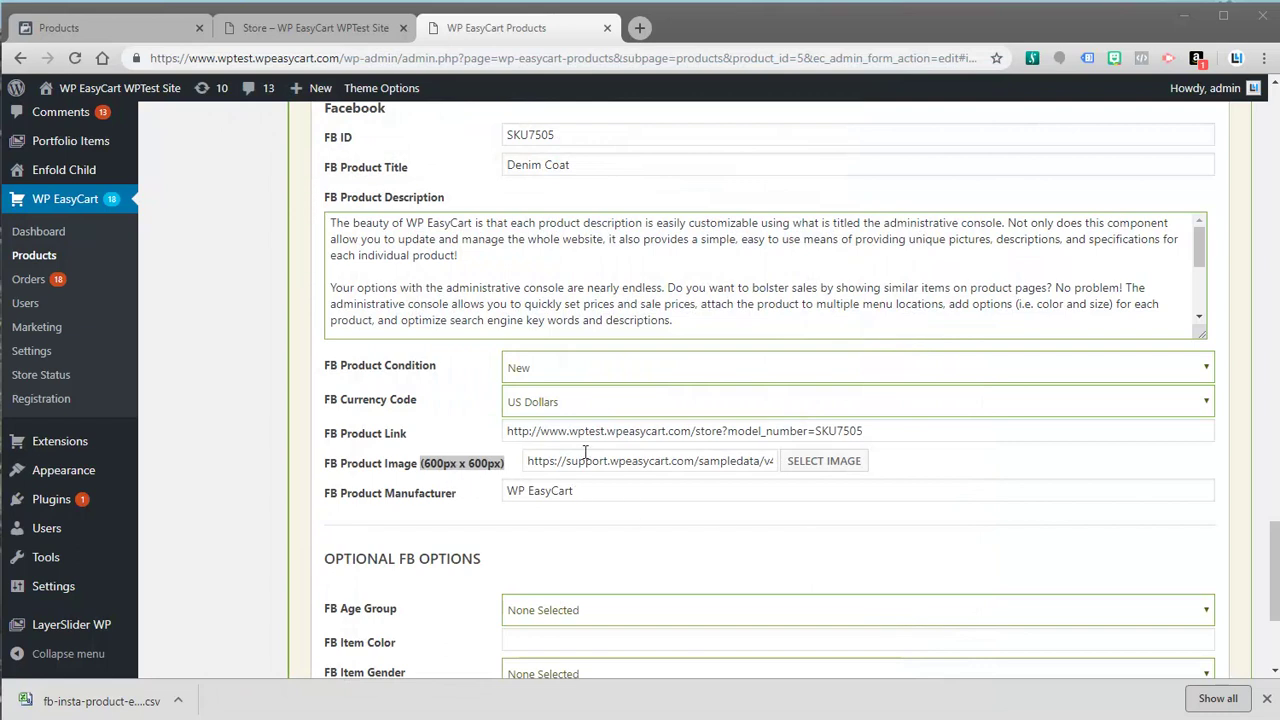
Set the FB Product Image to womens-12b from the Media Library.
left_click(806, 463)
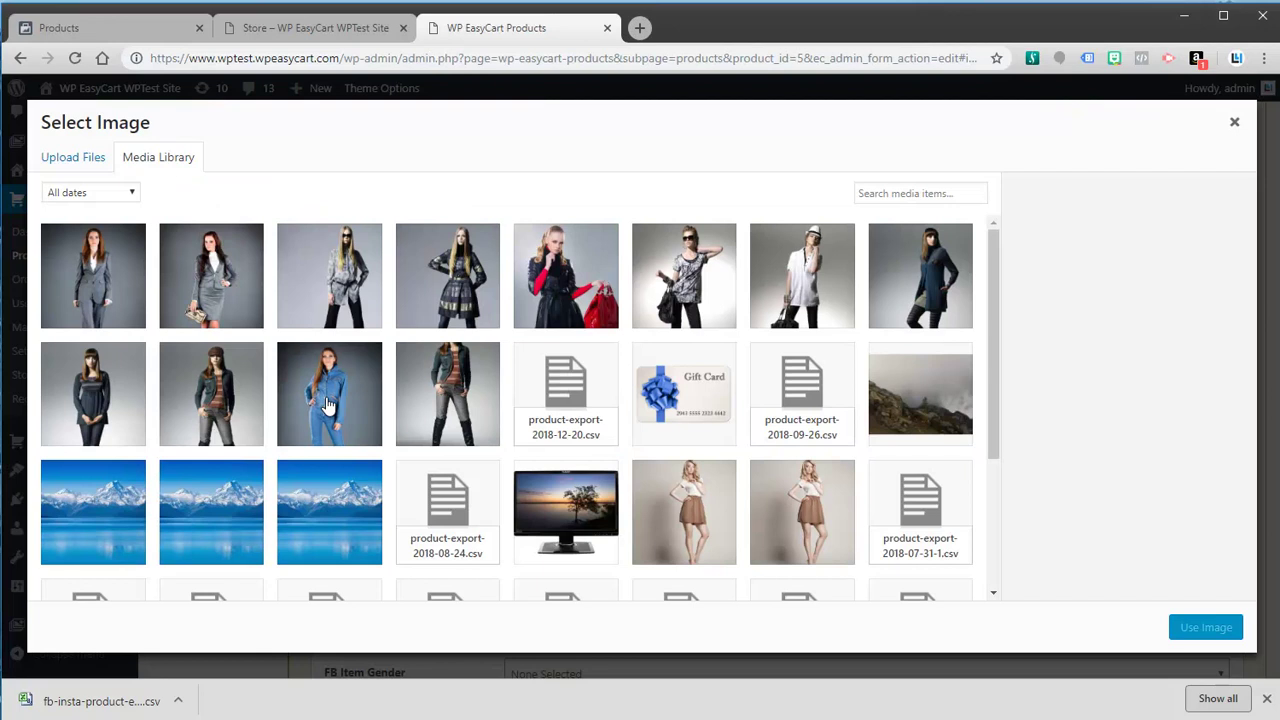
left_click(327, 396)
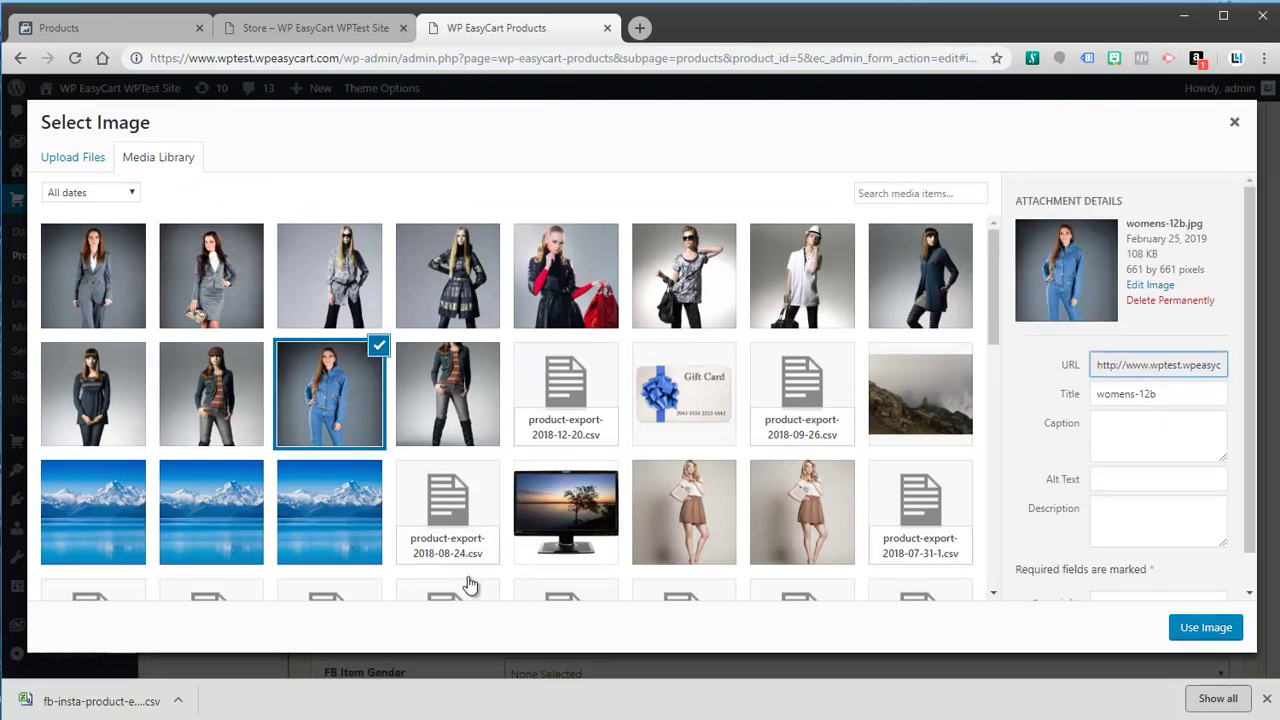
left_click(1200, 634)
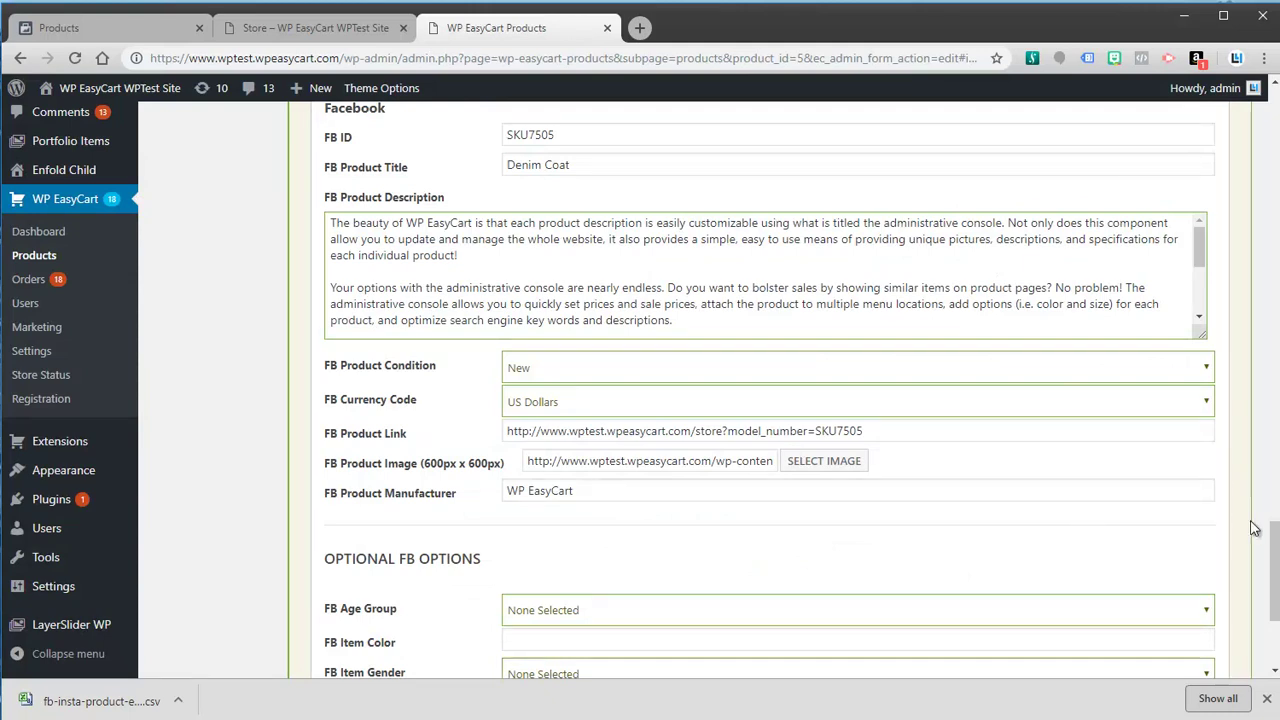
Set FB Age Group to Adult and FB Item Gender to Female.
left_click_drag(1272, 568, 1276, 603)
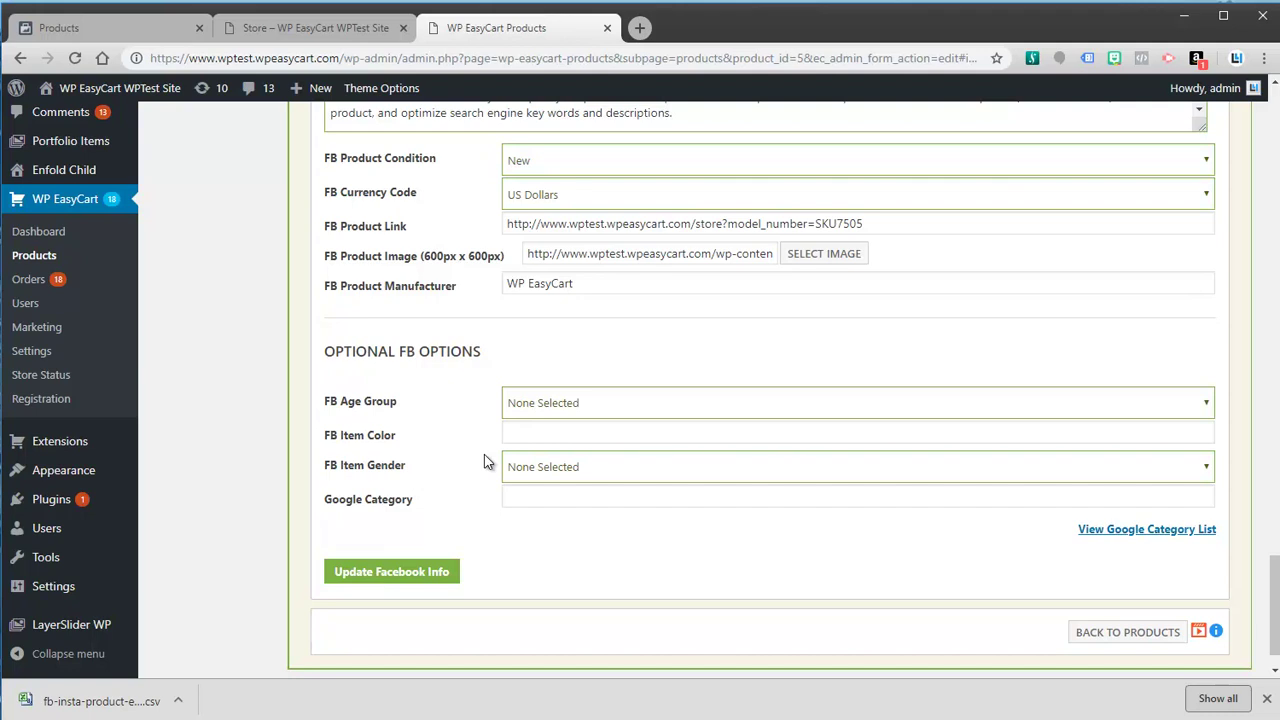
left_click(514, 403)
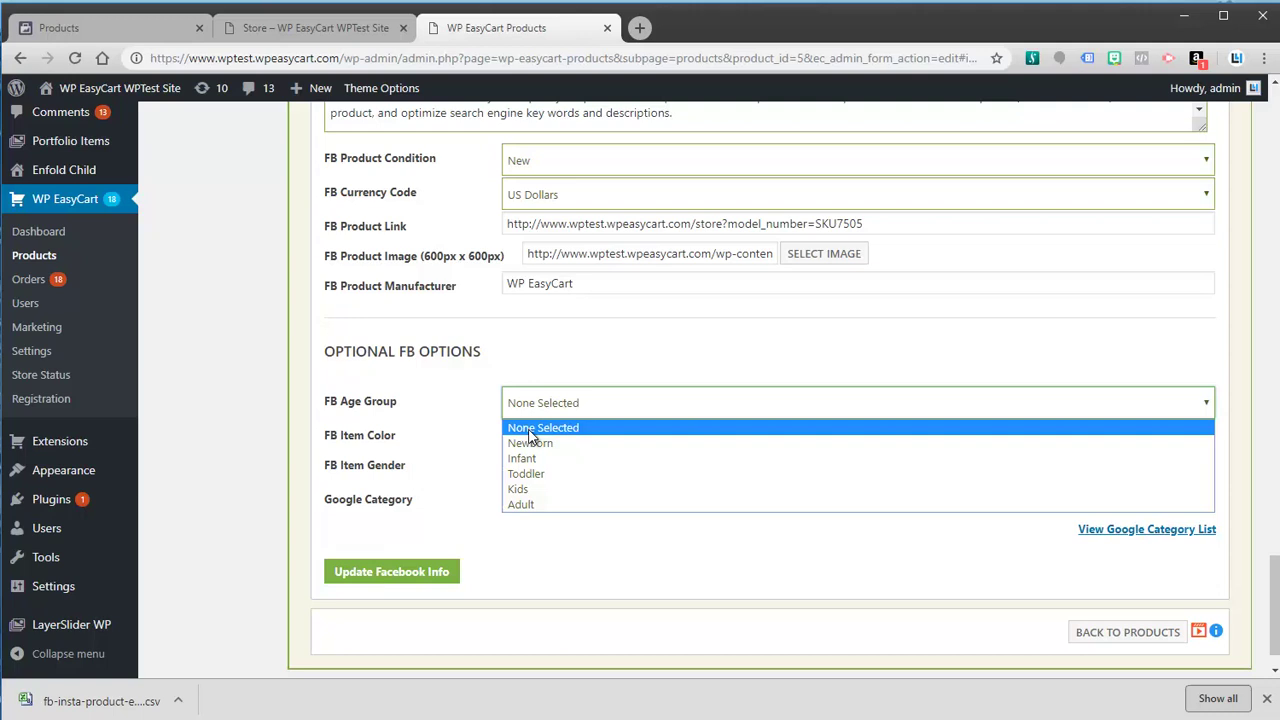
left_click(520, 503)
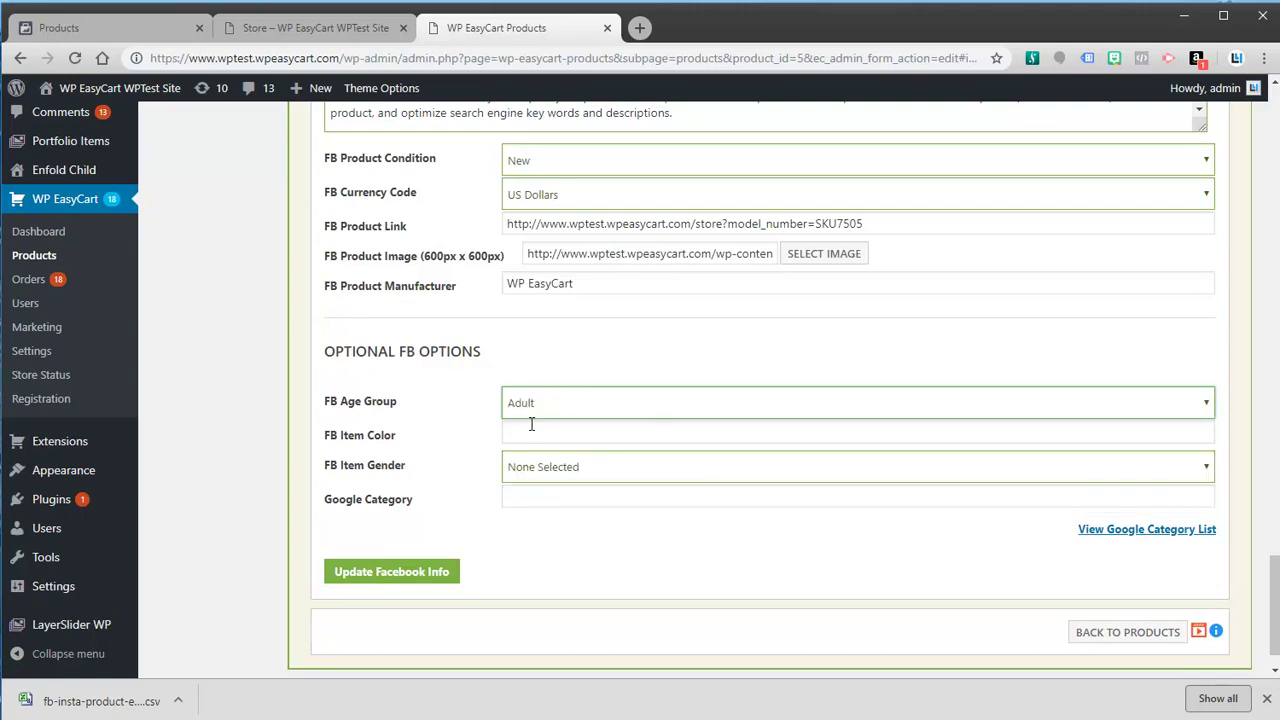
left_click(525, 472)
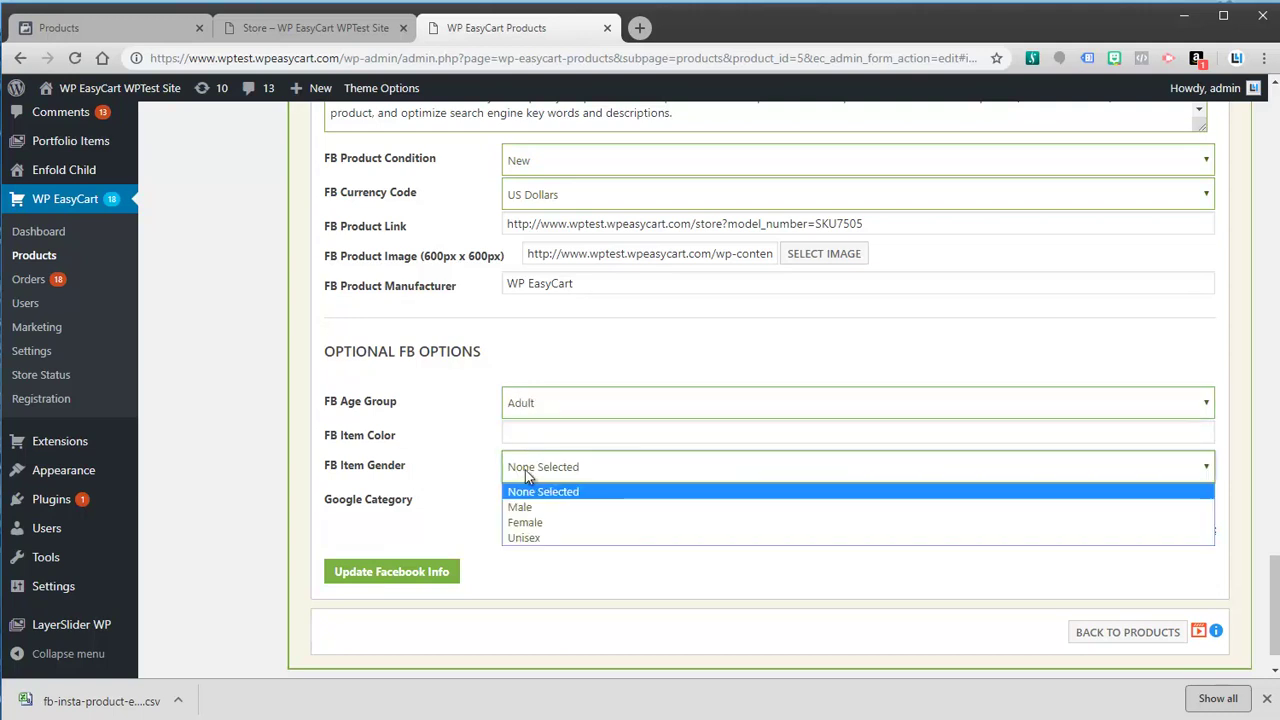
left_click(530, 523)
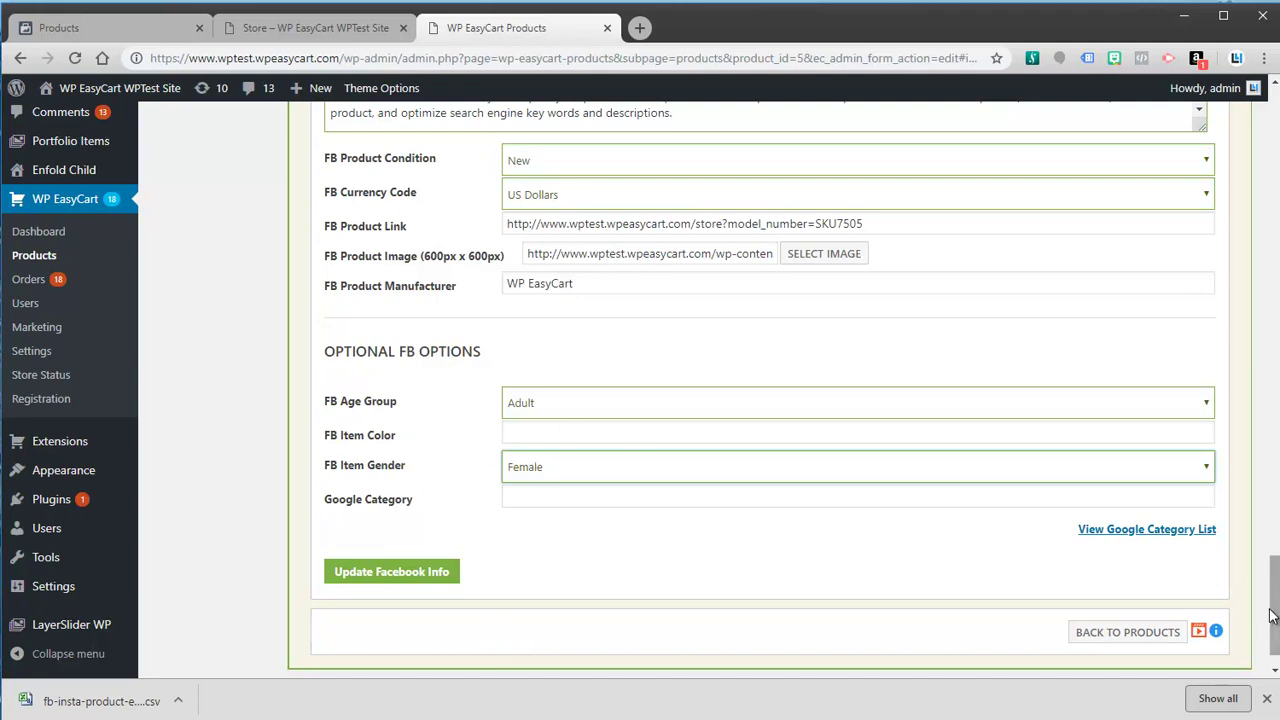
Place the cursor in the empty Google Category field.
mouse_move(1272, 600)
left_mouse_down()
mouse_move(1272, 196)
mouse_move(1272, 602)
left_mouse_up()
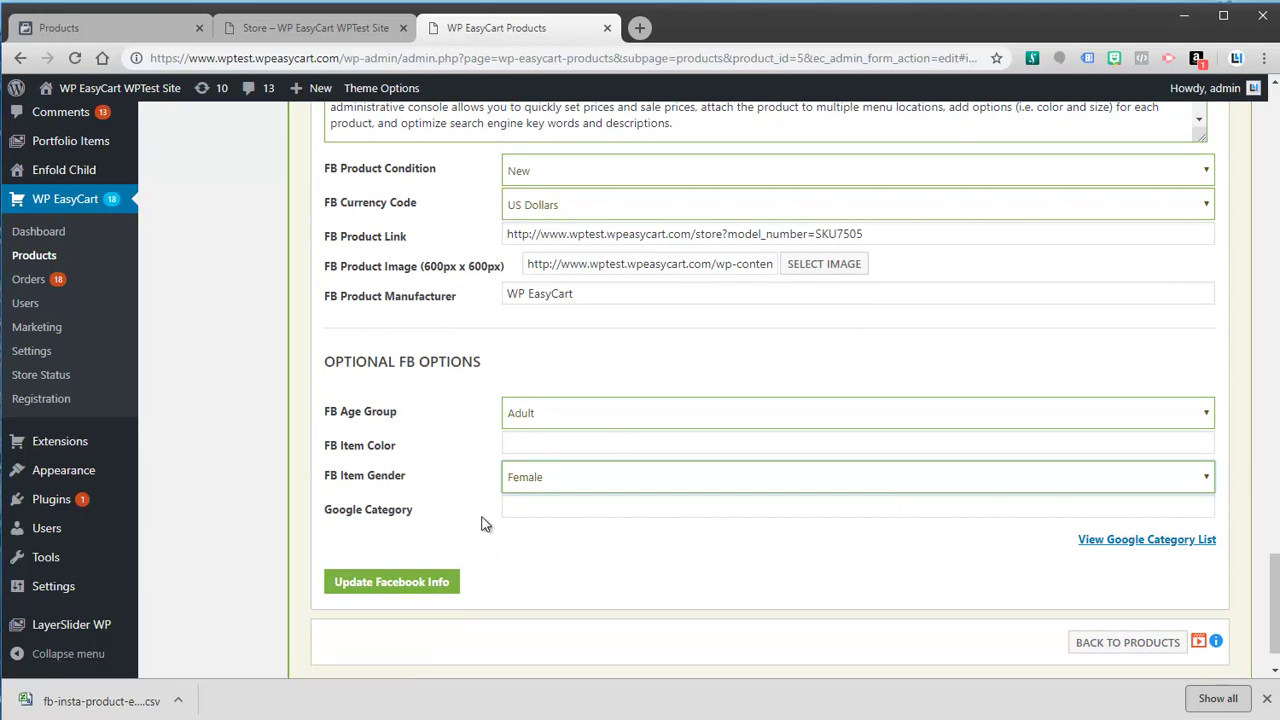
left_click(531, 511)
mouse_move(424, 515)
left_mouse_down()
mouse_move(322, 514)
mouse_move(432, 518)
left_mouse_up()
left_click(386, 510)
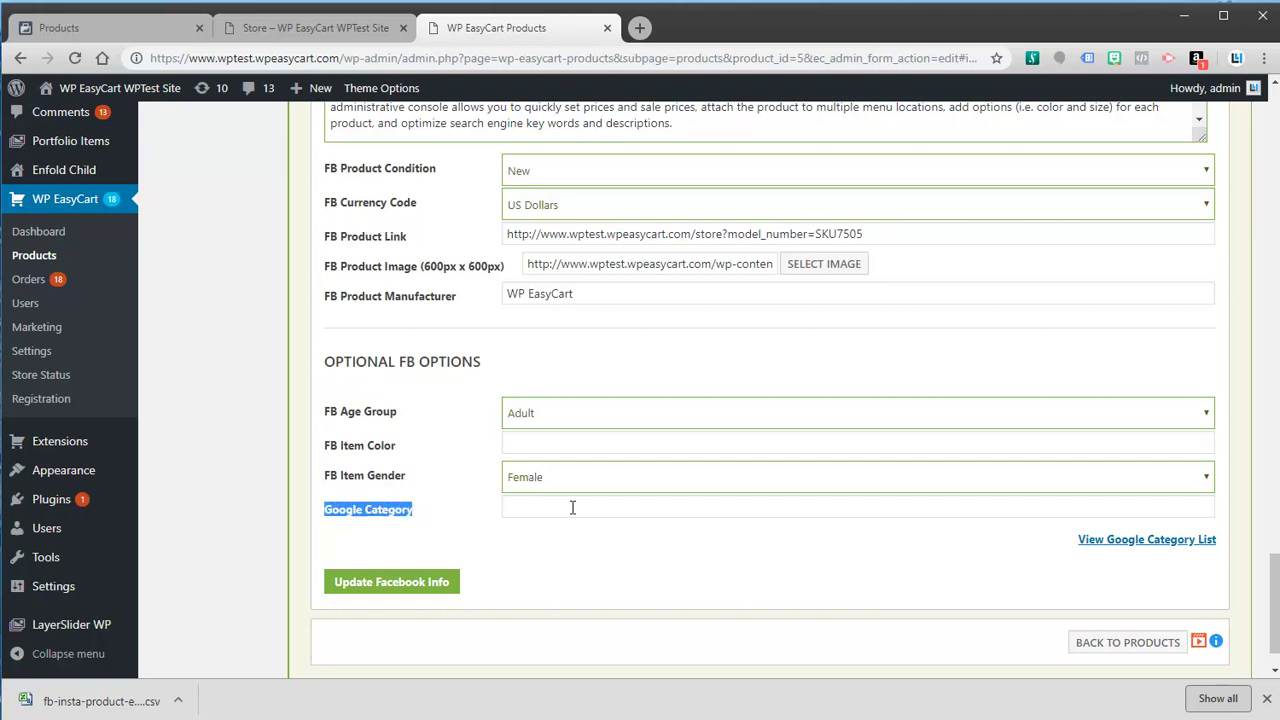
left_click(966, 514)
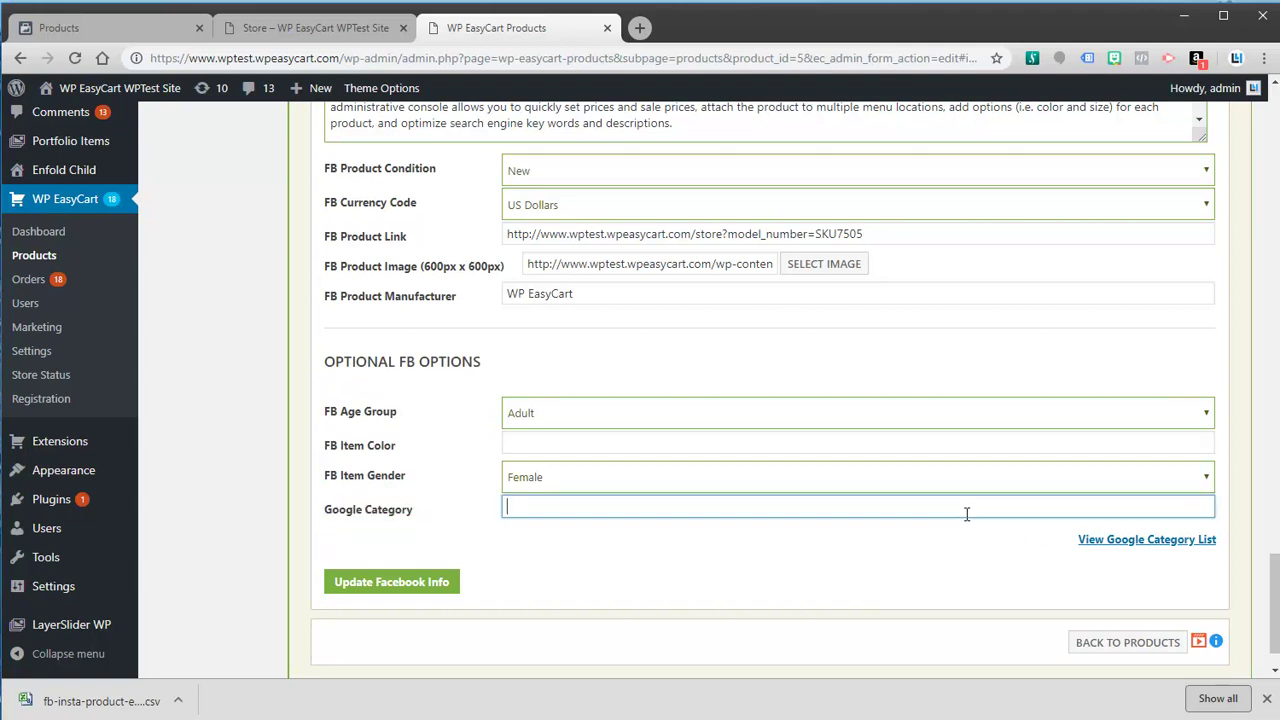
Open Google's product taxonomy list in a new tab and select the 'Apparel & Accessories > Clothing' (1604) line.
left_click(1126, 543)
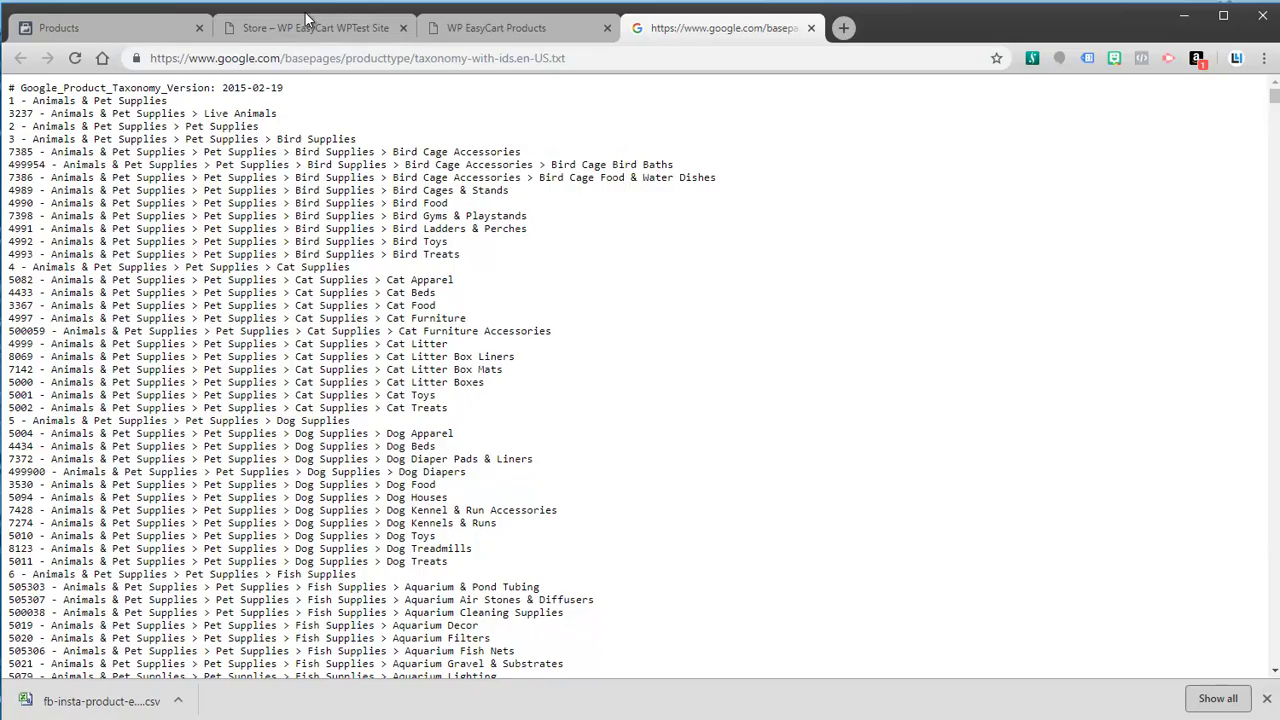
mouse_move(1274, 100)
left_mouse_down()
mouse_move(1271, 360)
mouse_move(1251, 417)
mouse_move(1273, 95)
mouse_move(1273, 136)
mouse_move(1273, 125)
left_mouse_up()
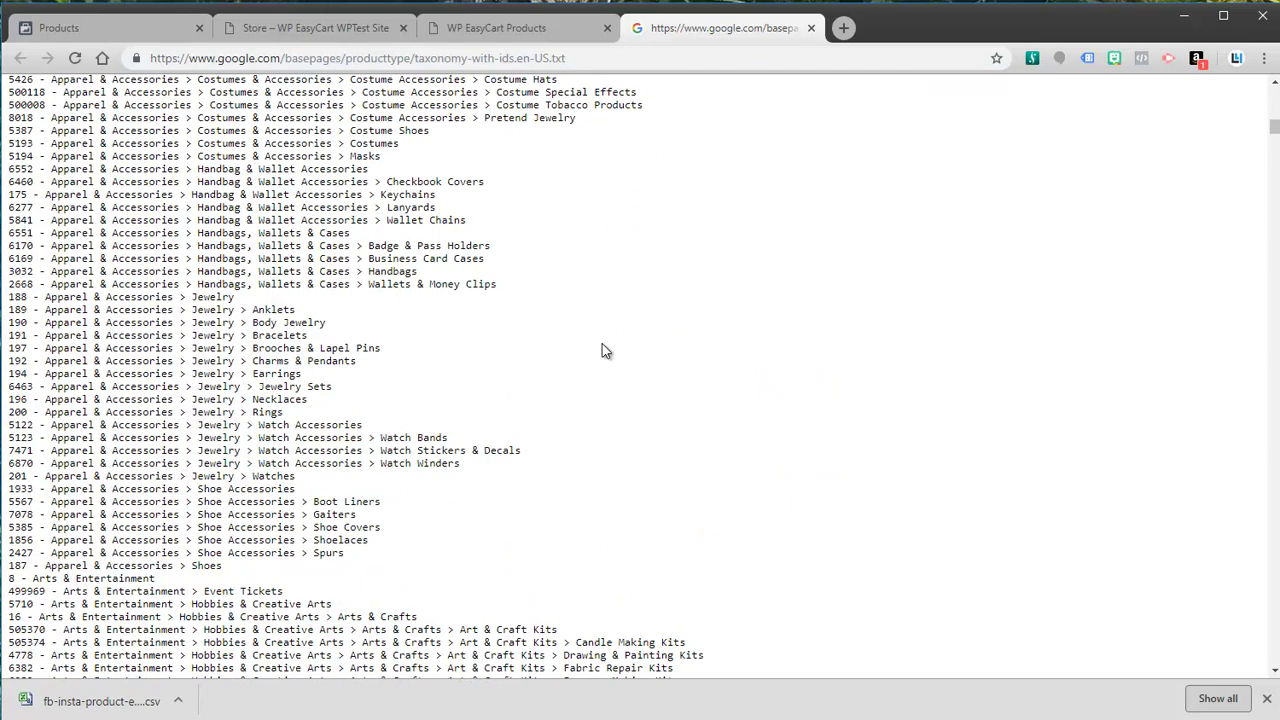
scroll(604, 350, "up", 20)
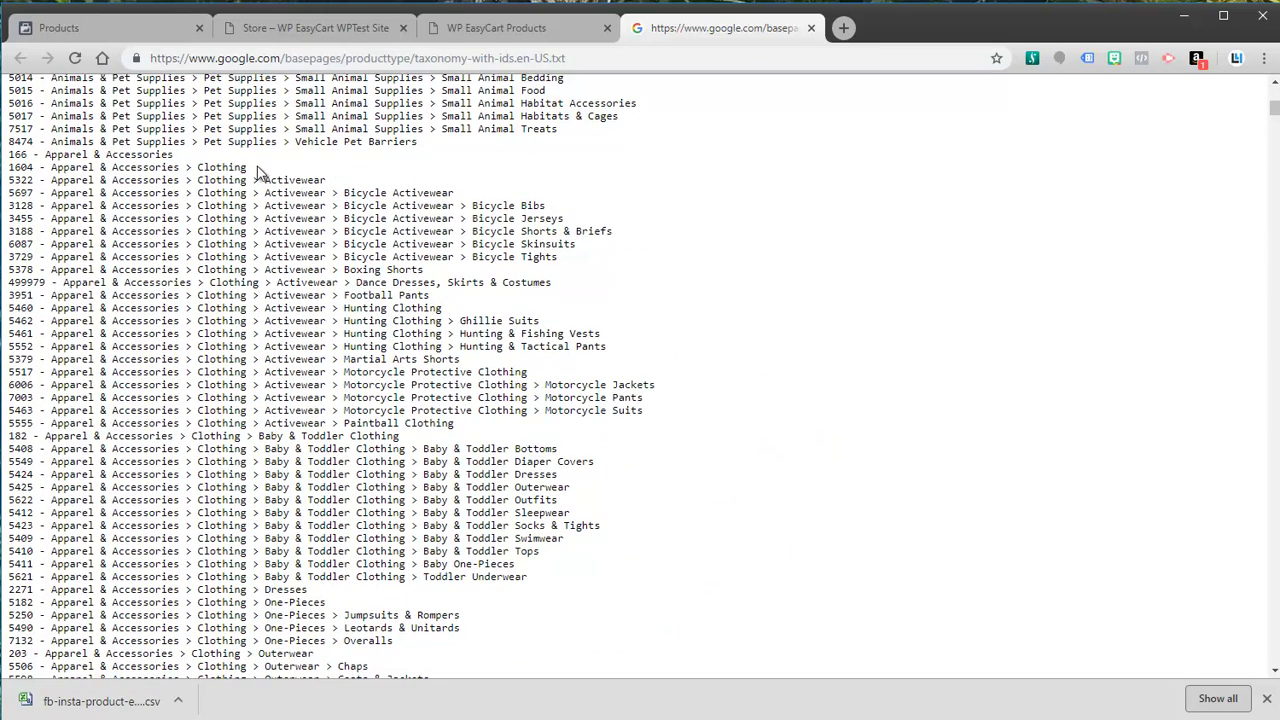
left_click_drag(257, 170, 63, 168)
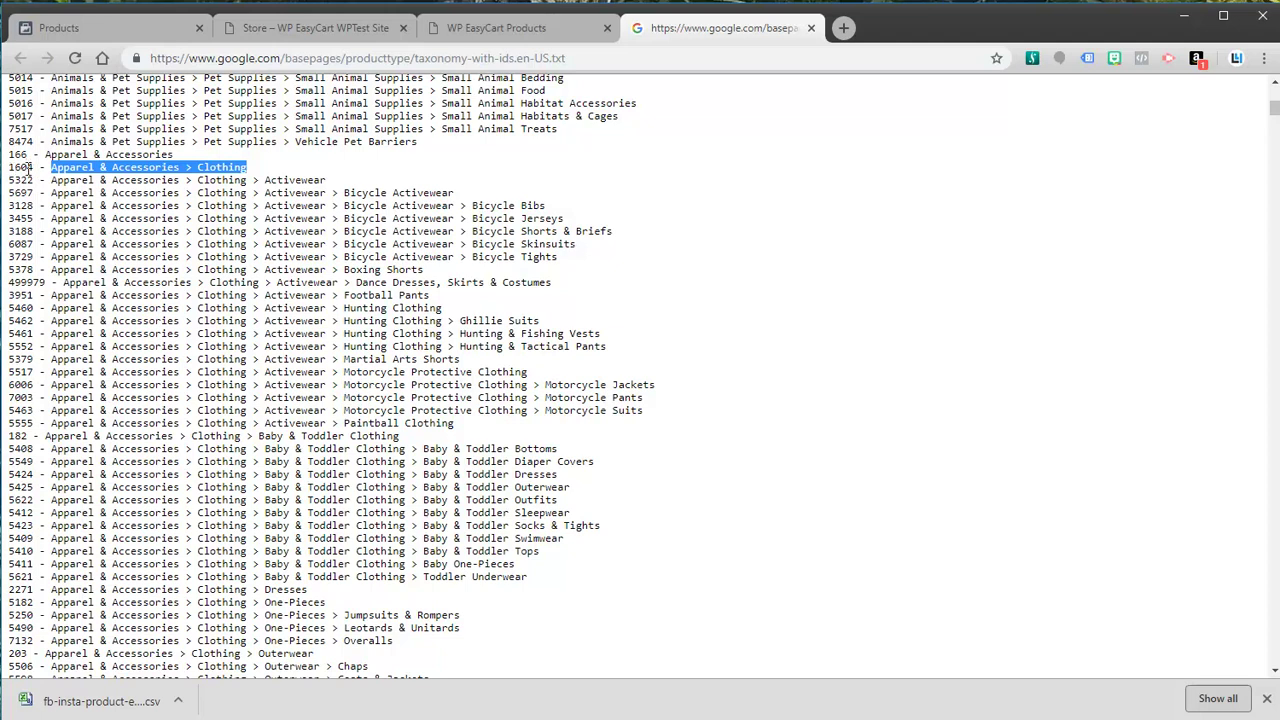
Paste 'Apparel & Accessories > Clothing' into the Denim Coat's Google Category and update its Facebook info.
left_click(508, 29)
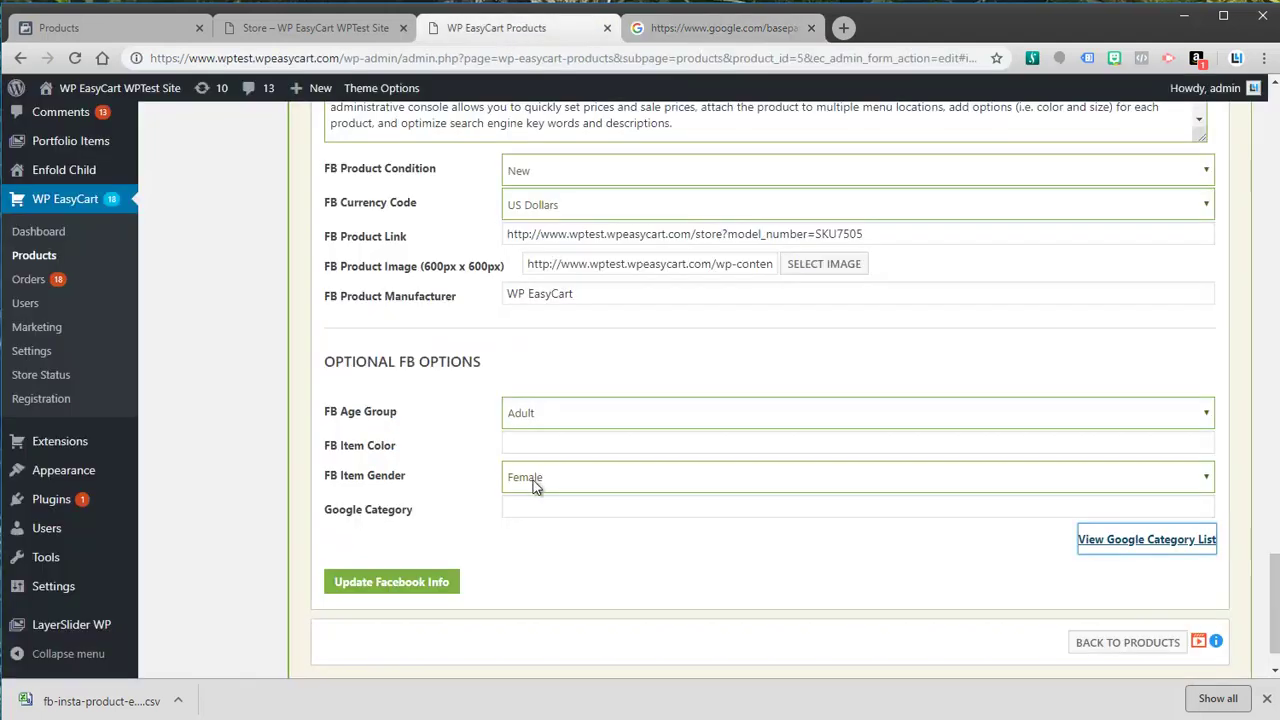
left_click(525, 509)
type("Apparel & Accessories > Clothing")
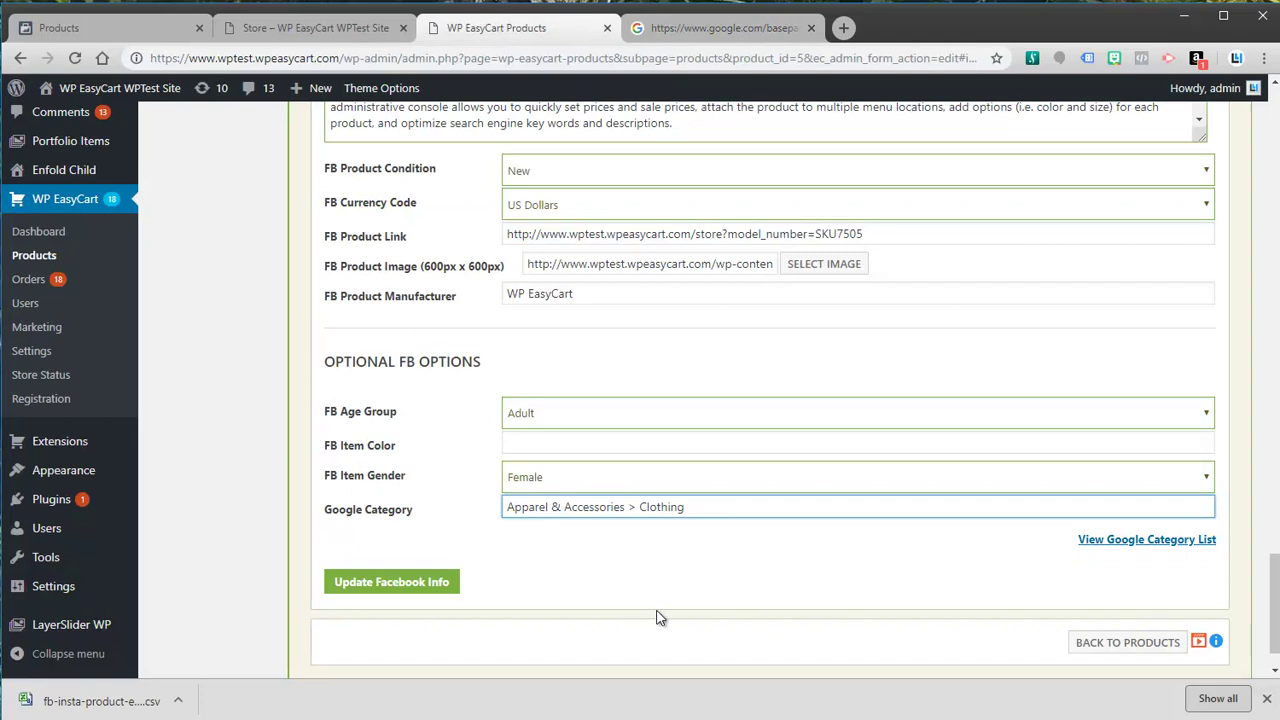
left_click(428, 588)
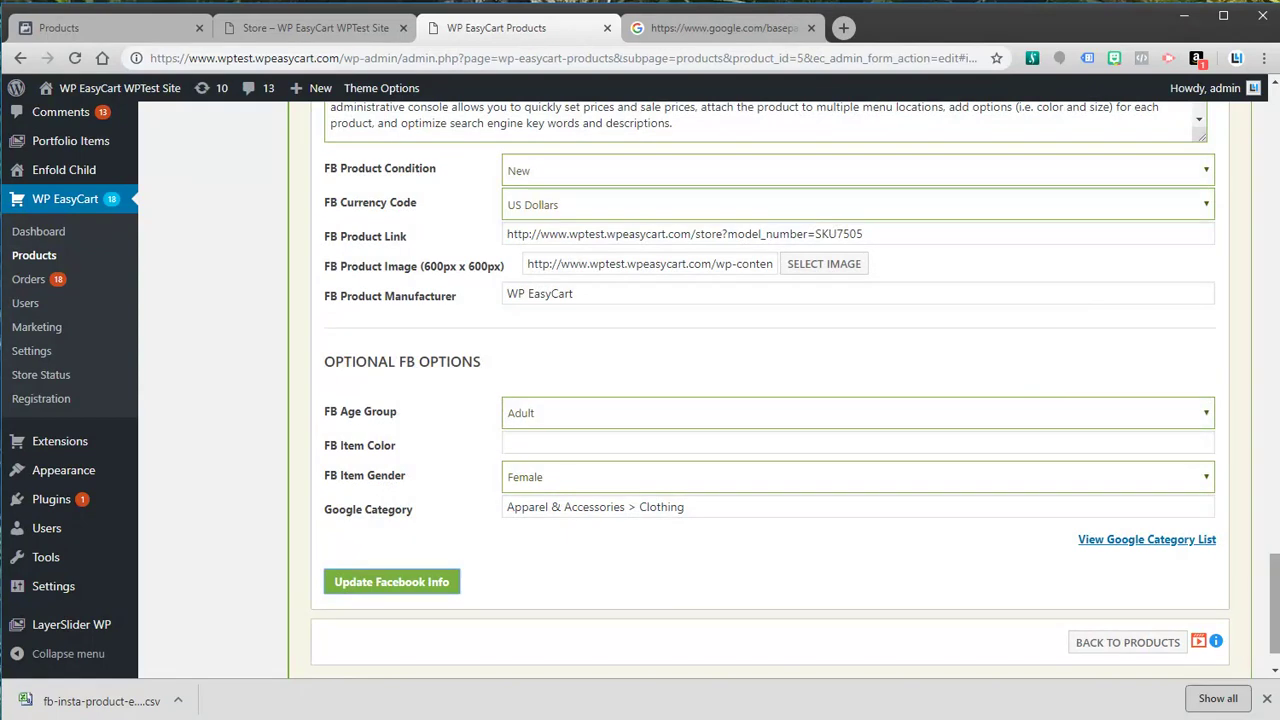
scroll(1274, 600, "up", 1)
scroll(993, 456, "up", 3)
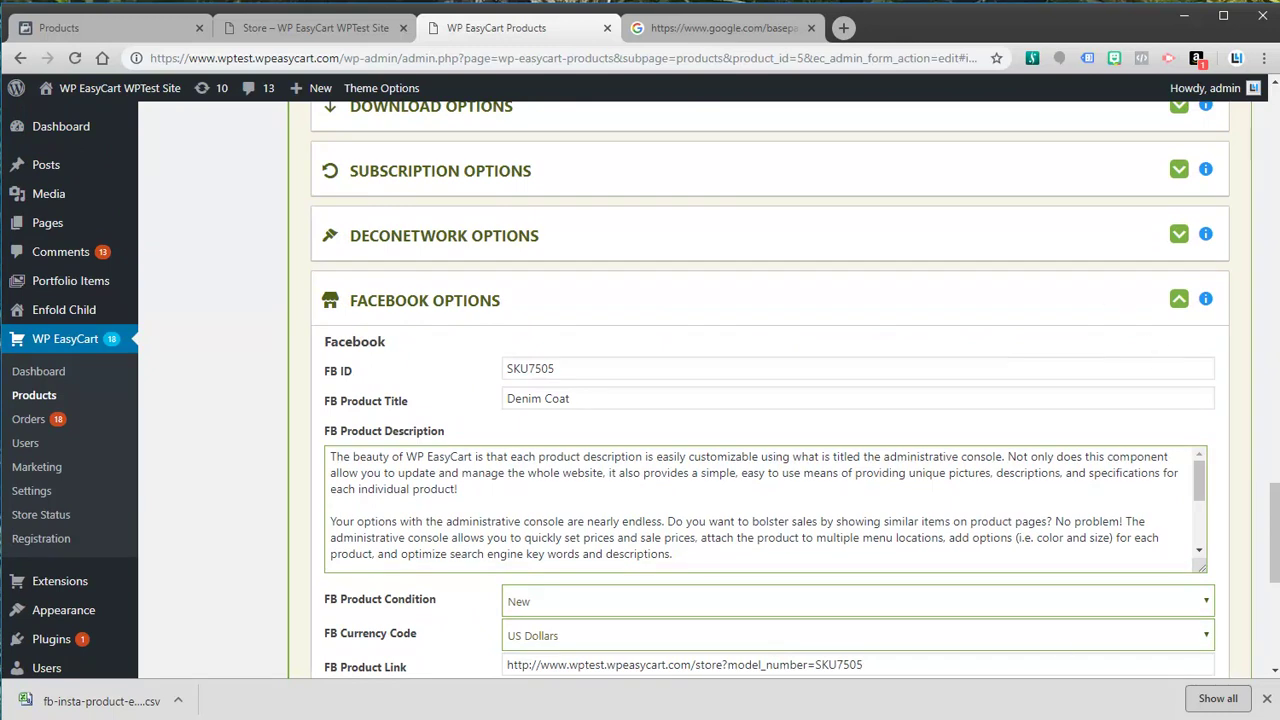
scroll(940, 438, "down", 1)
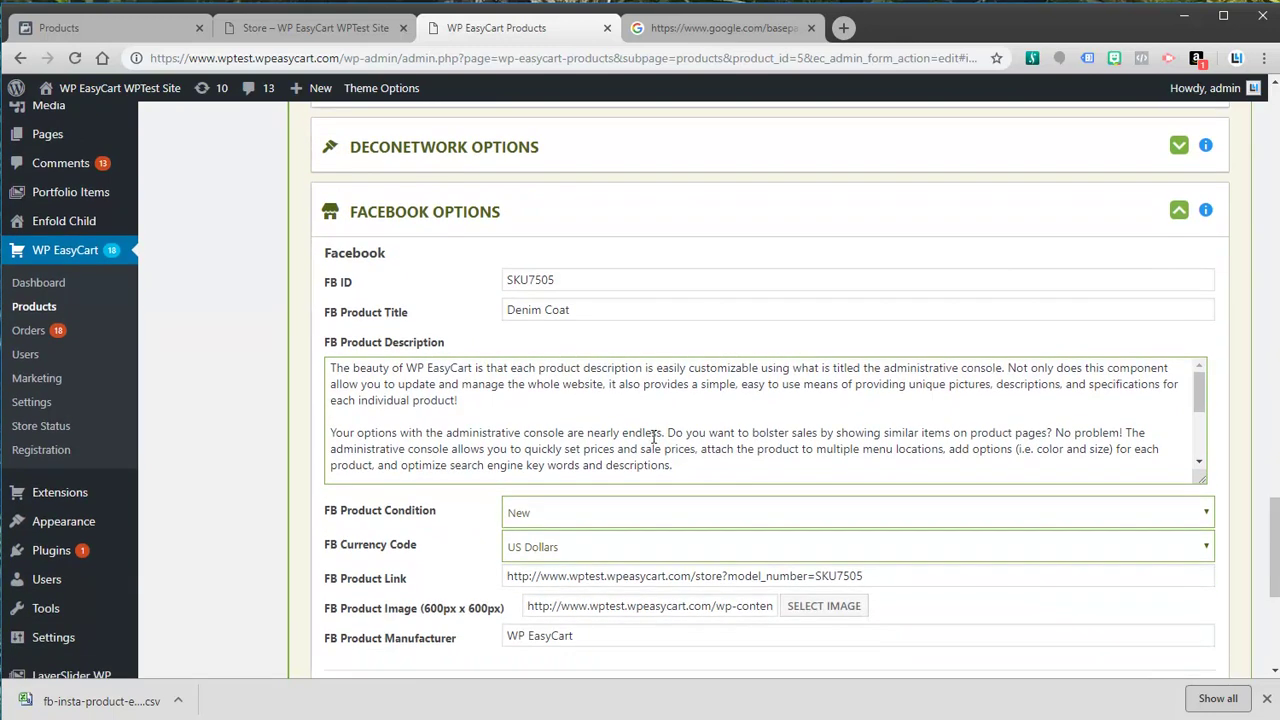
scroll(1275, 540, "down", 2)
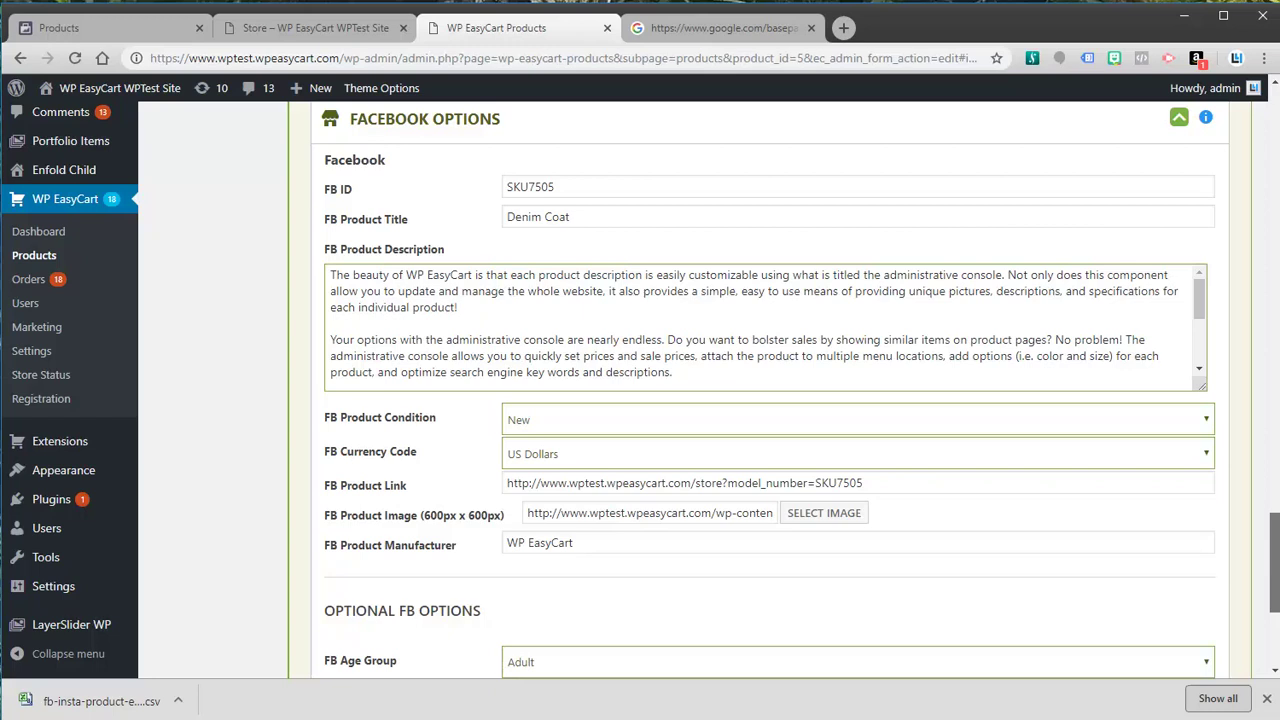
scroll(1110, 557, "down", 2)
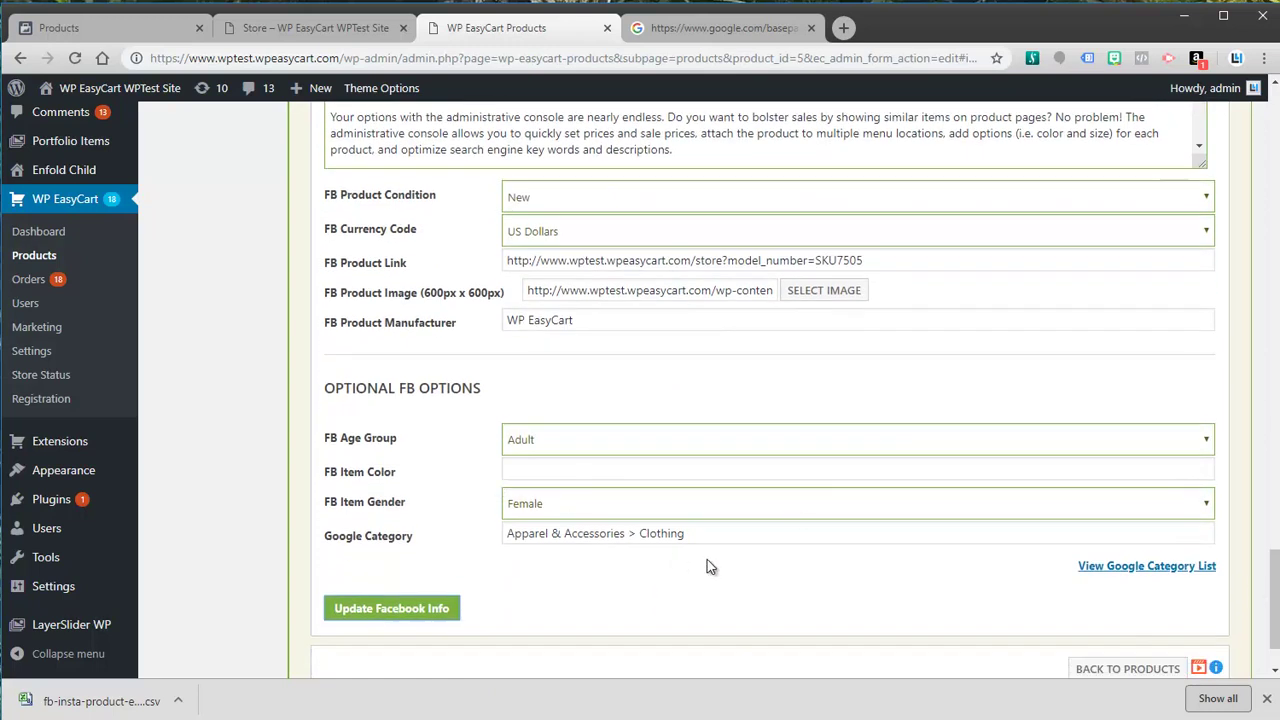
left_click_drag(1263, 606, 1155, 171)
Return to the products list and open EasyCart Settings > Third Party.
left_click(1150, 184)
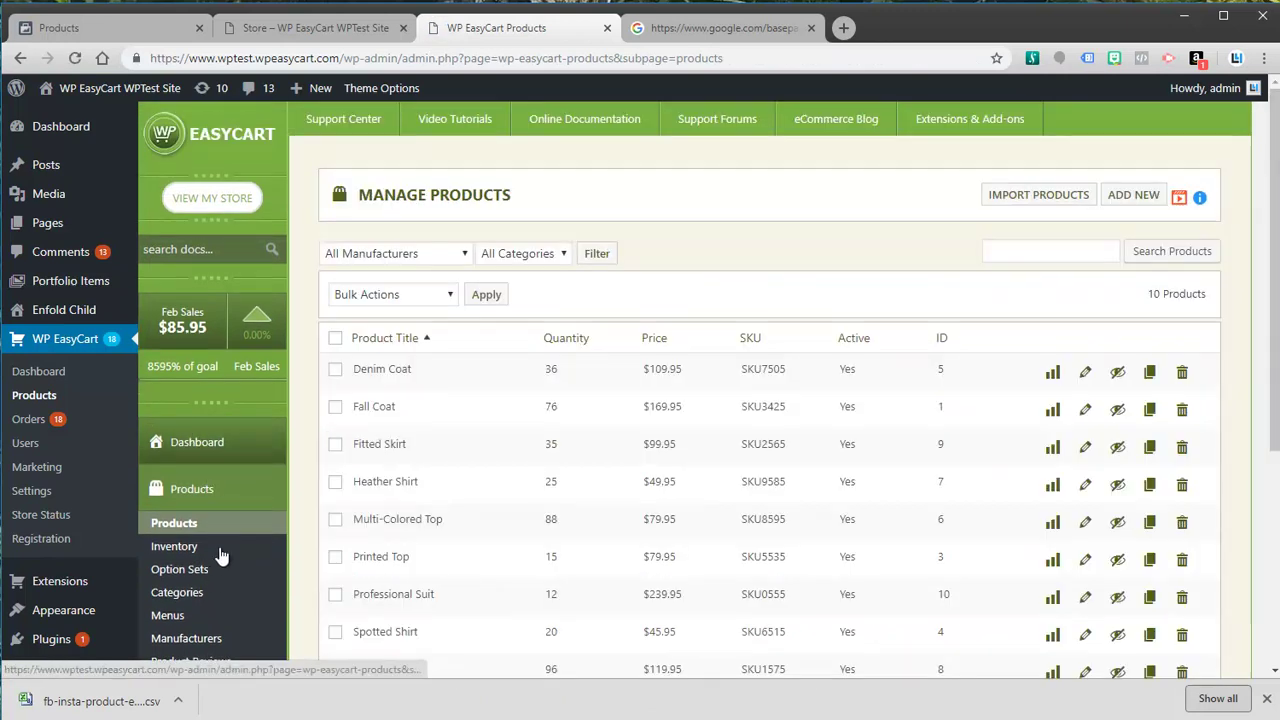
scroll(222, 550, "down", 2)
scroll(222, 556, "down", 4)
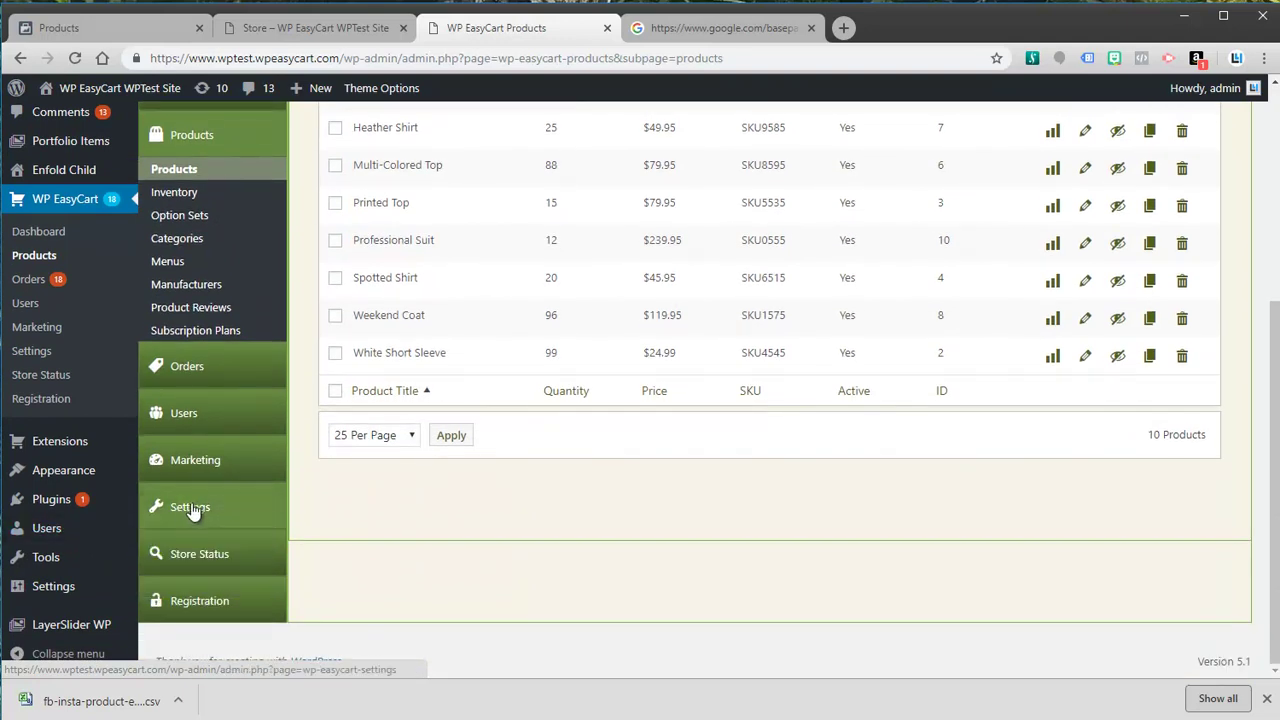
left_click(215, 507)
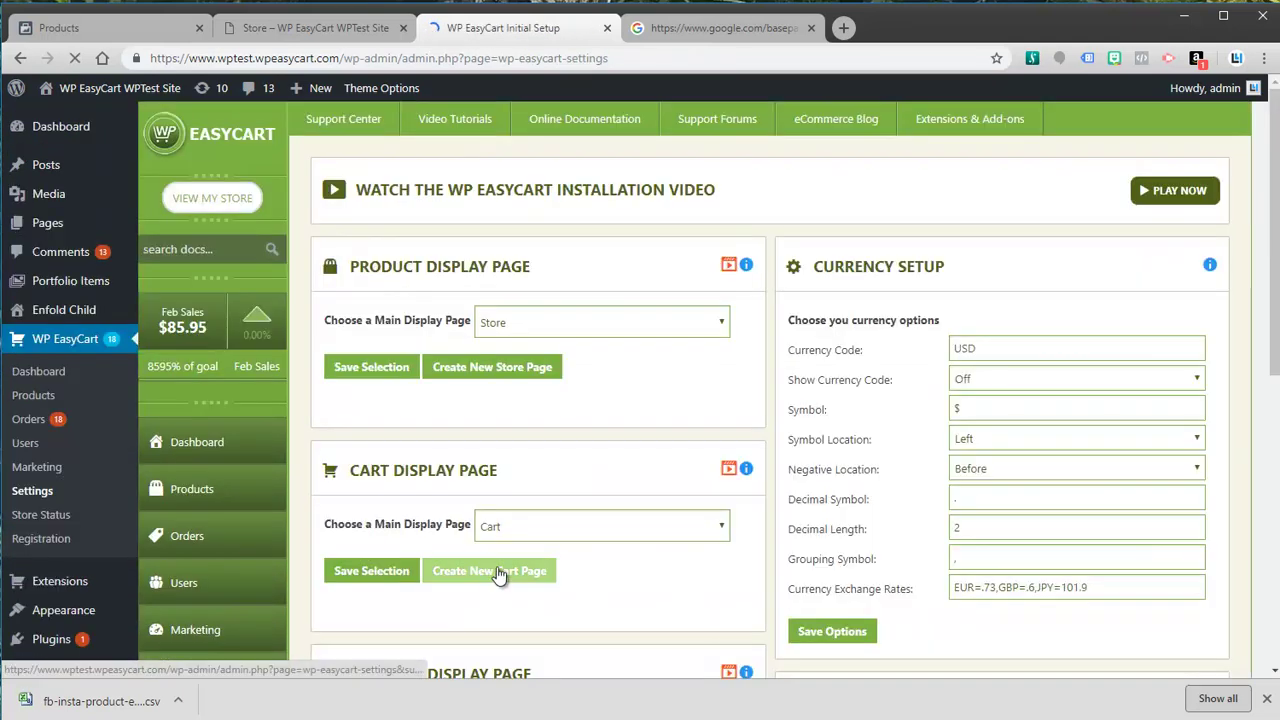
scroll(480, 540, "down", 3)
scroll(465, 520, "down", 3)
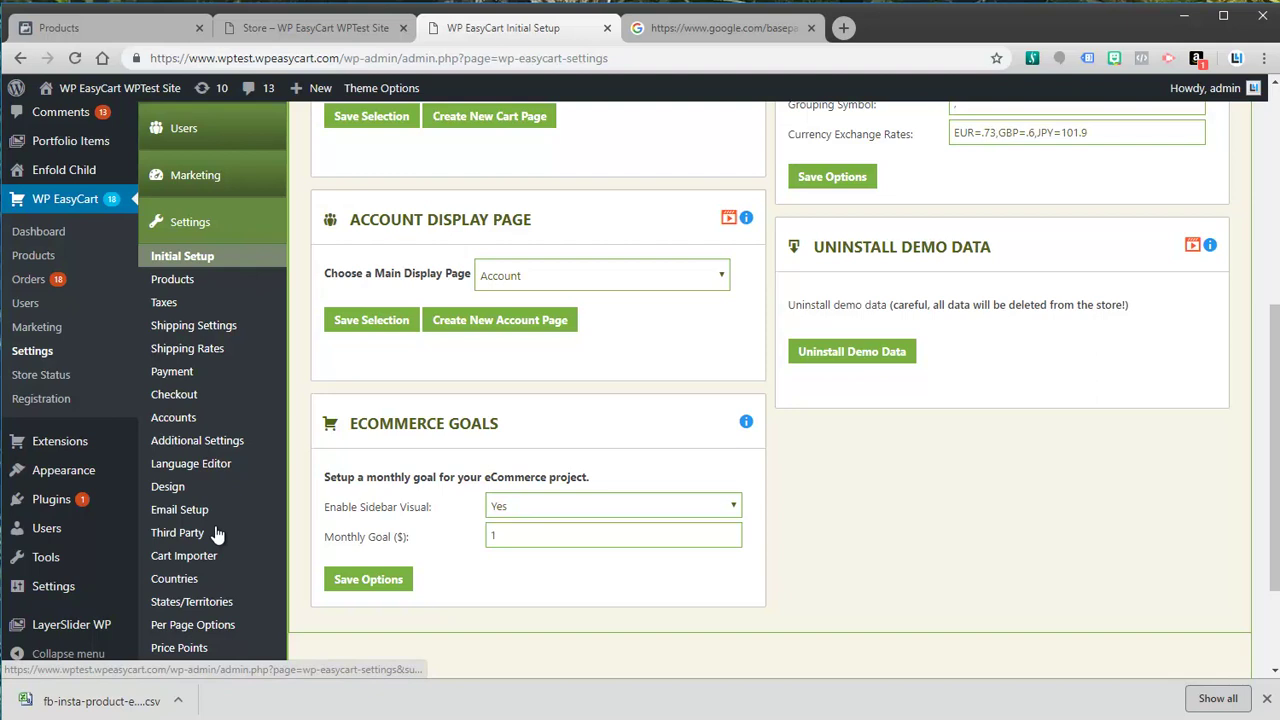
scroll(220, 575, "down", 2)
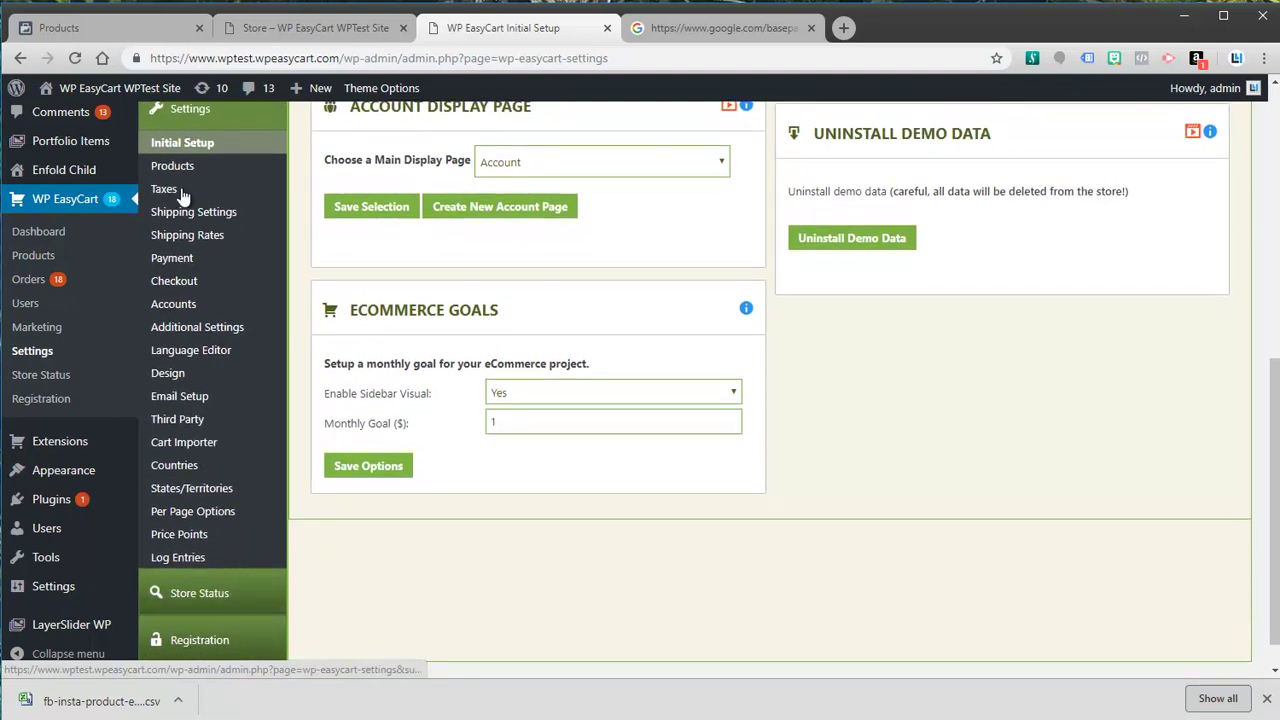
left_click(180, 420)
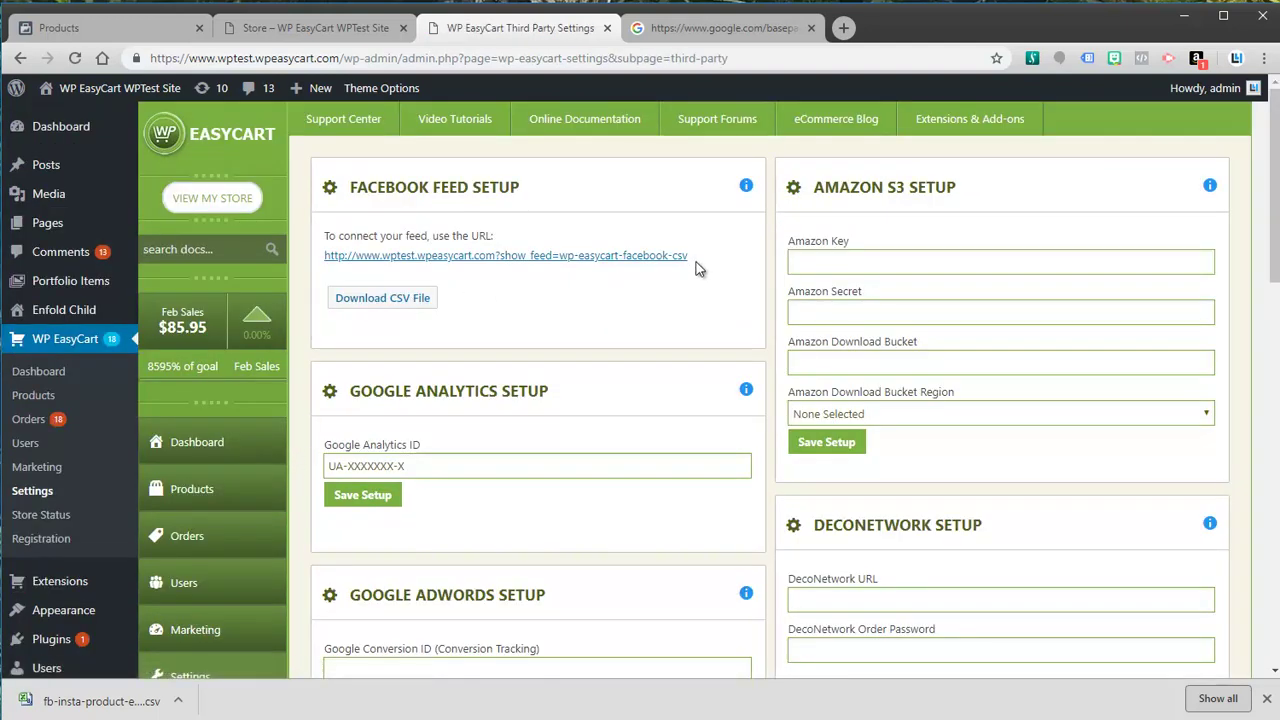
Select the Facebook Feed Setup URL on the Third Party settings page.
left_click_drag(696, 259, 323, 263)
left_click(567, 274)
left_click_drag(700, 263, 321, 263)
left_click(321, 263)
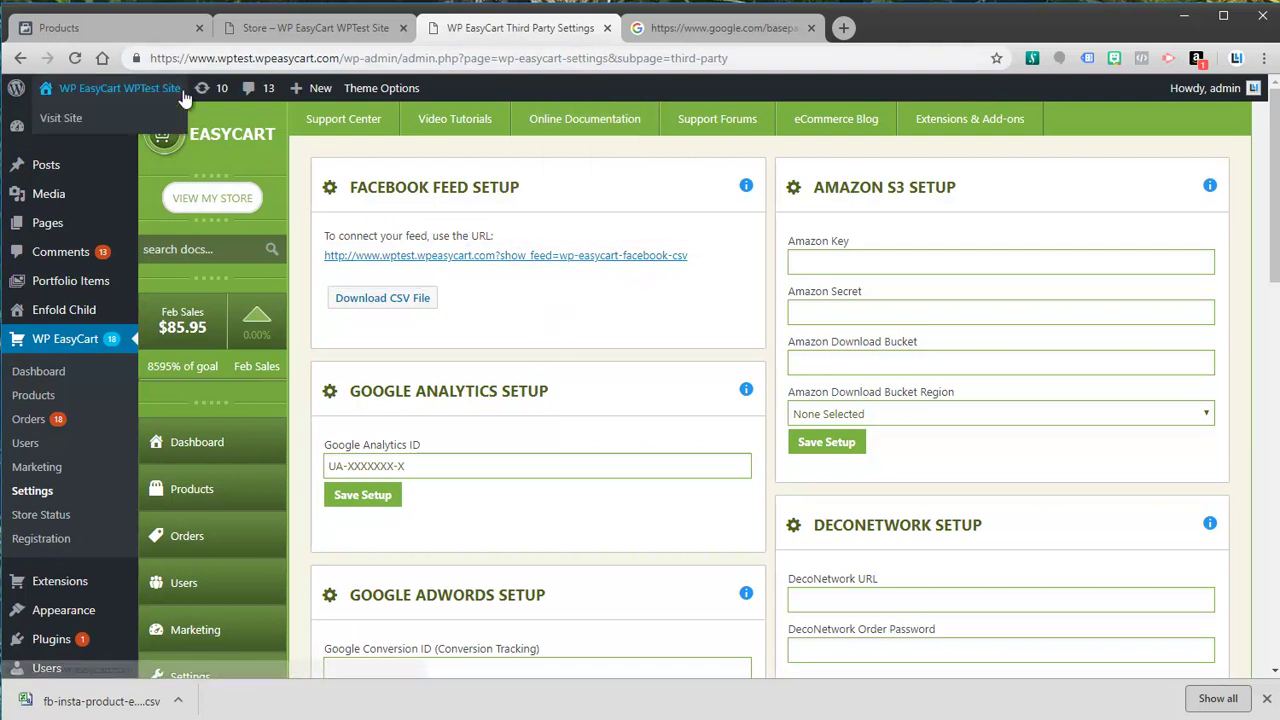
In the Facebook catalogs tab, close the Catalogs menu and navigate to business.facebook.com.
left_click(110, 28)
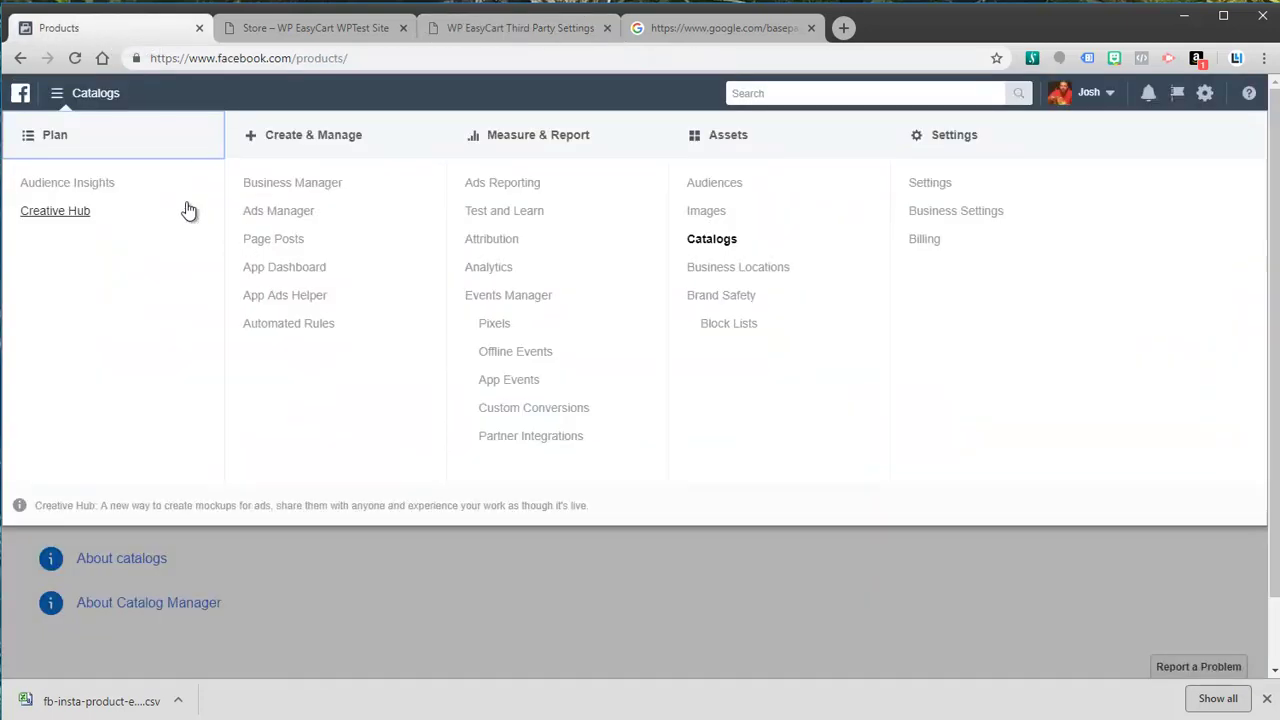
left_click(57, 93)
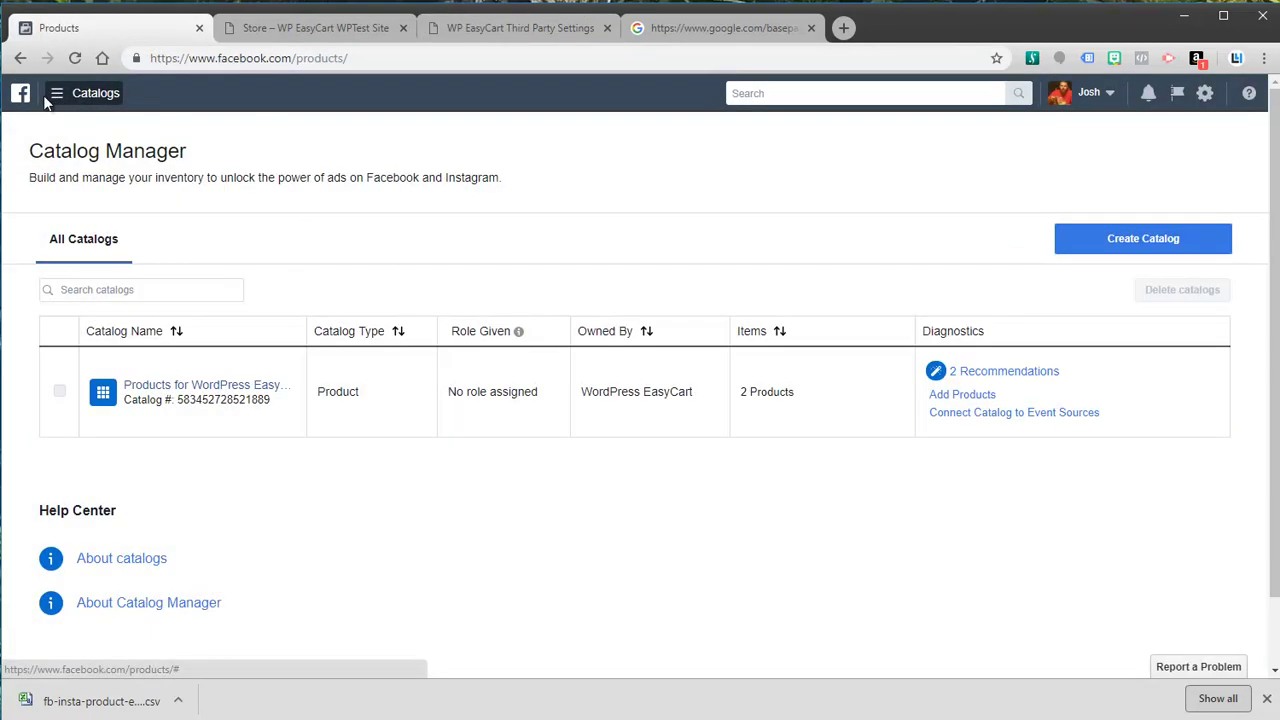
left_click(378, 58)
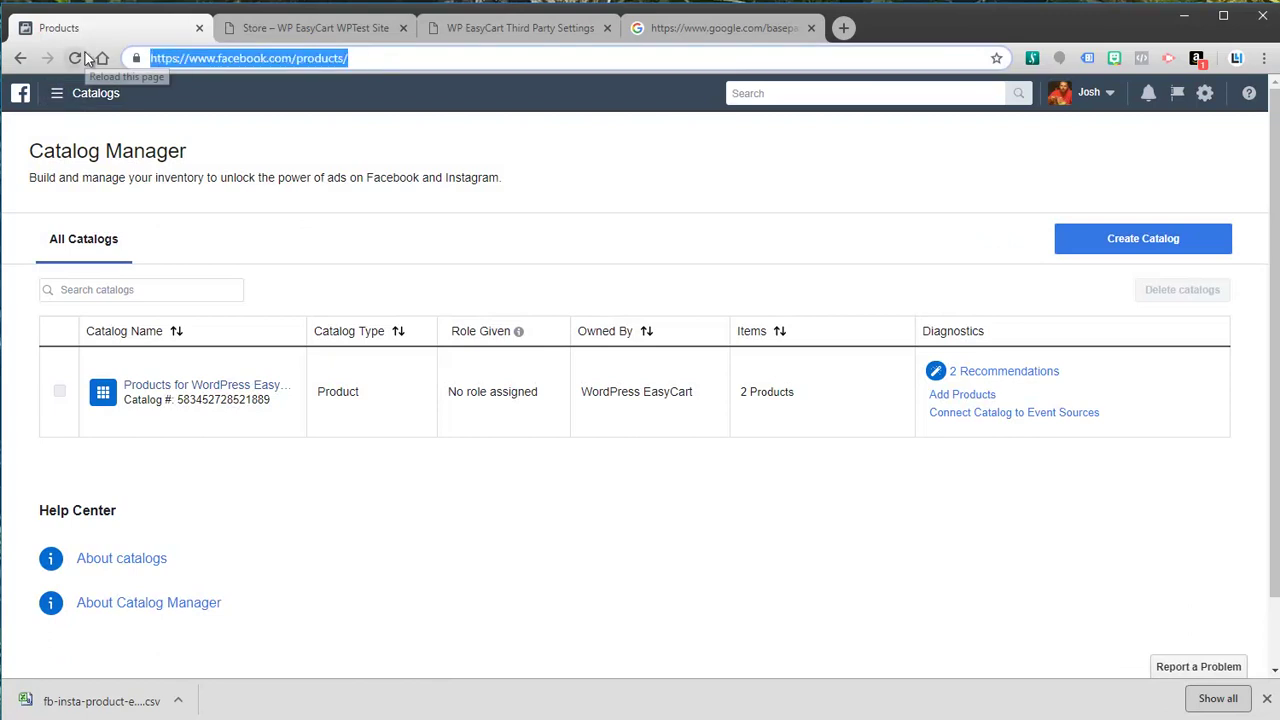
type("busines")
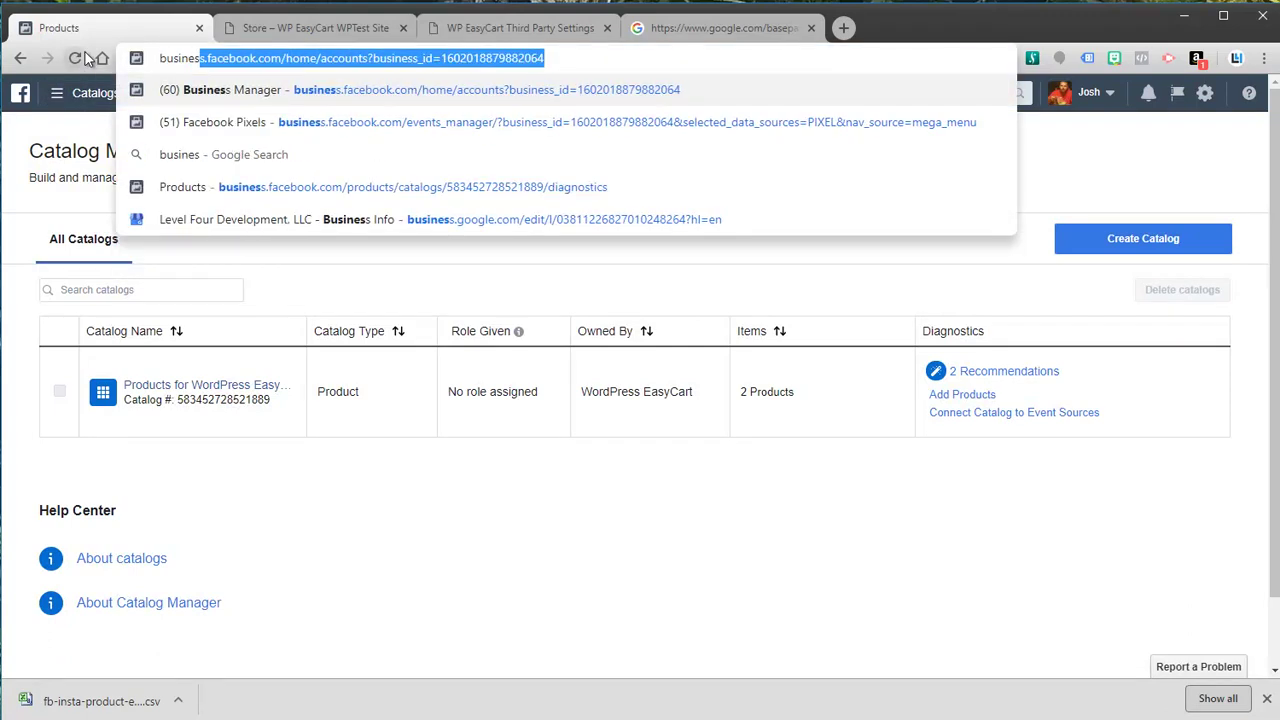
left_click(283, 57)
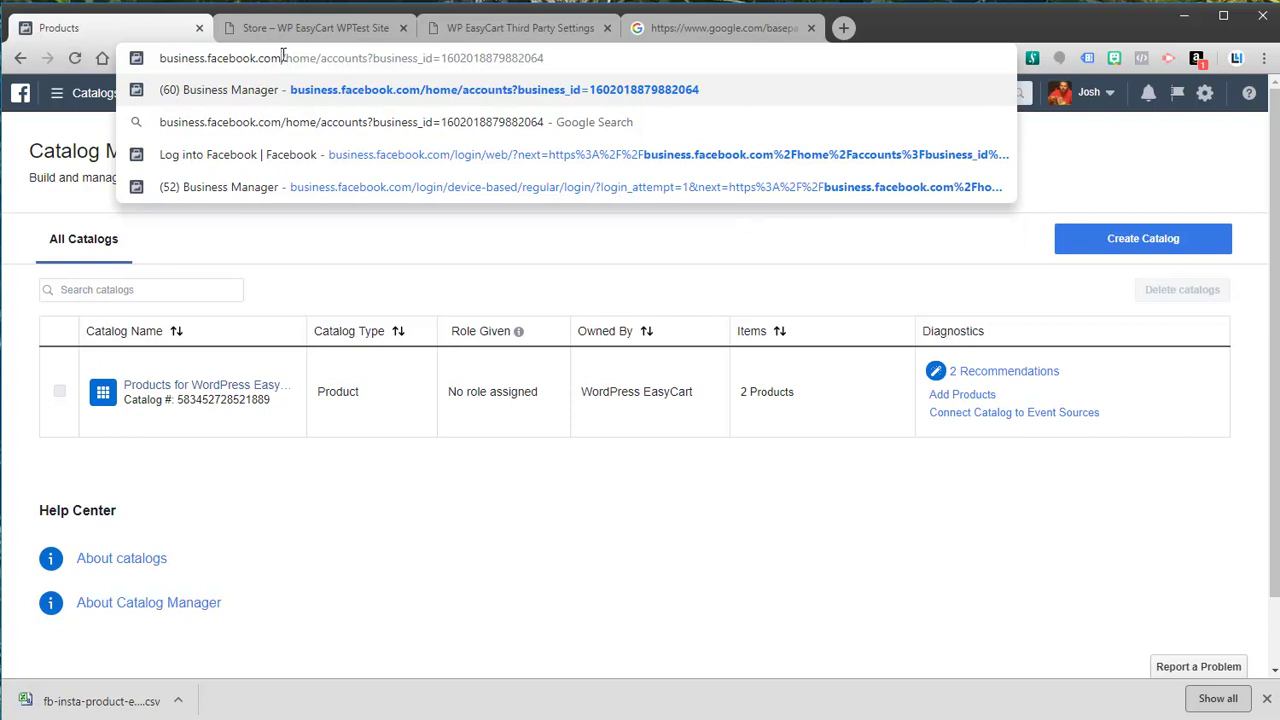
left_click_drag(283, 57, 616, 54)
key("BackSpace")
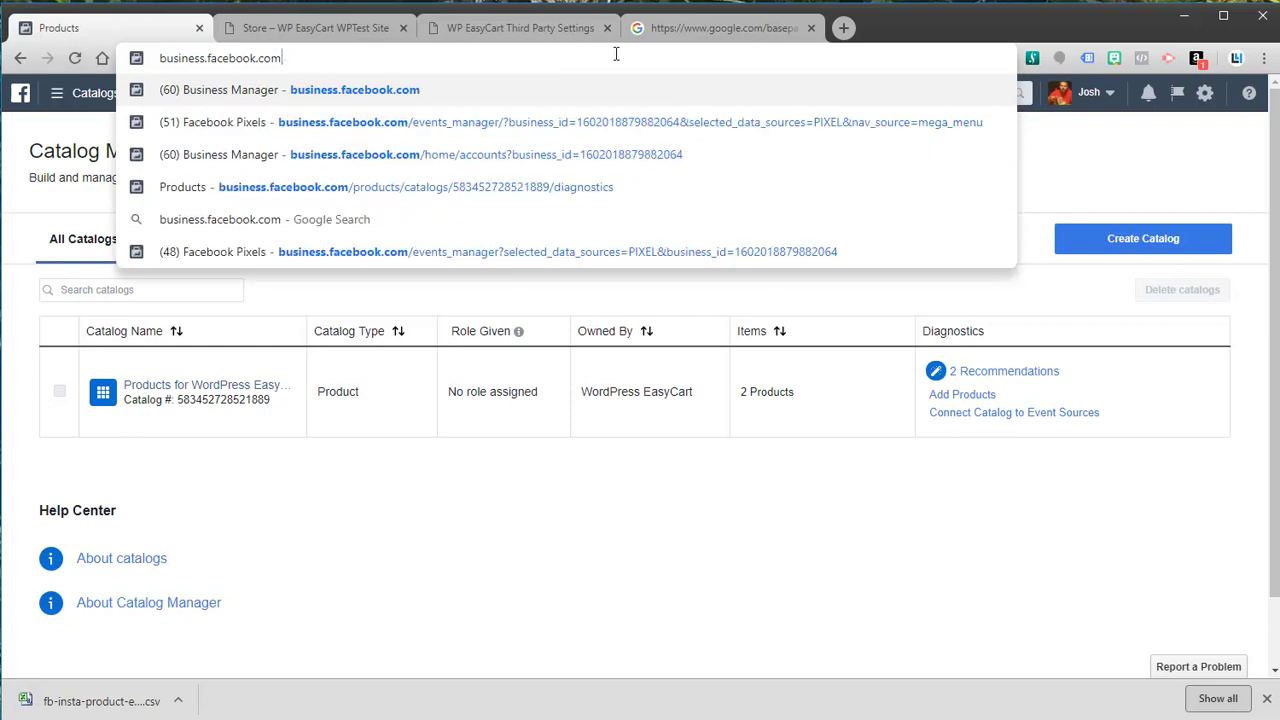
key("Return")
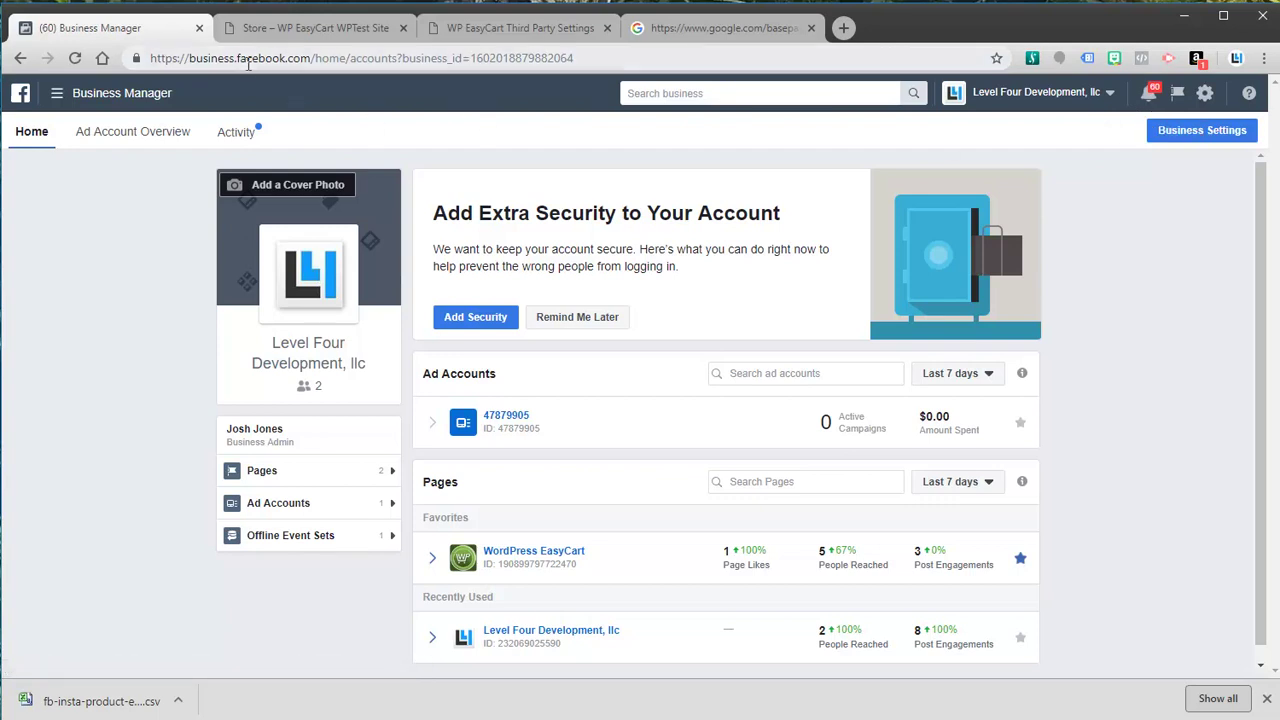
Highlight the business.facebook.com address and open the Business Manager tools menu listing Catalogs.
left_click_drag(309, 58, 188, 60)
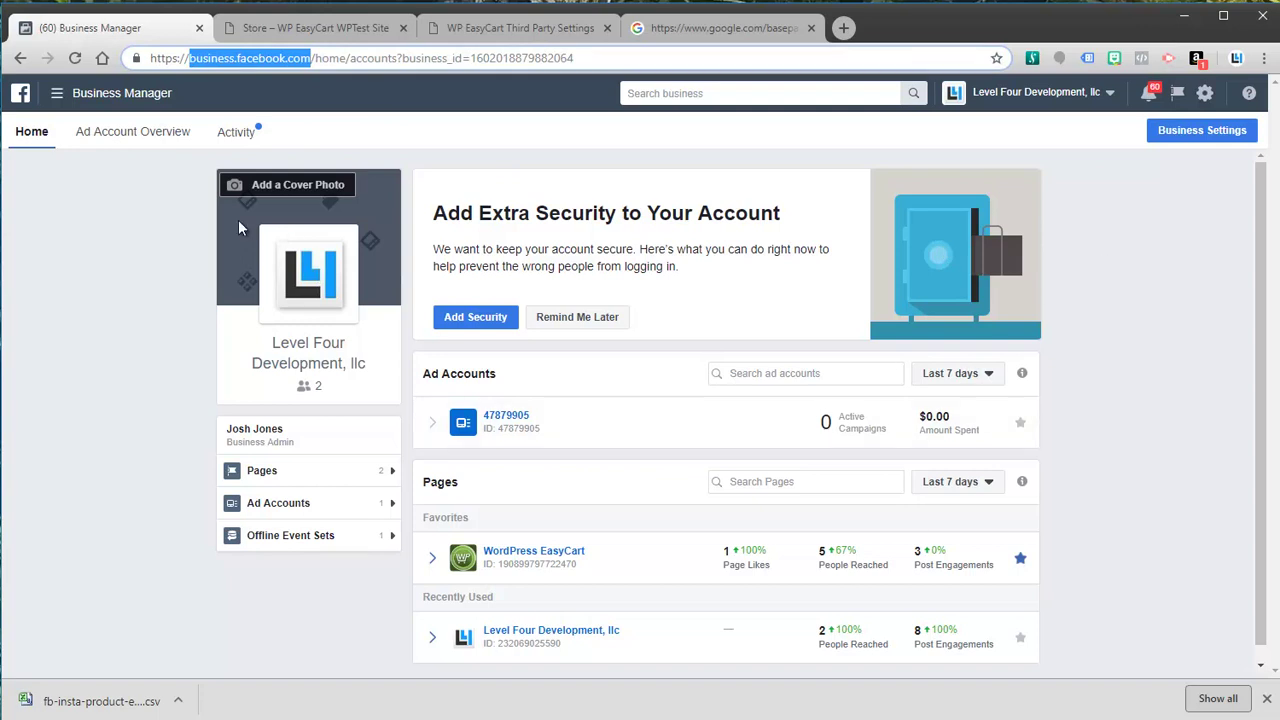
left_click(58, 95)
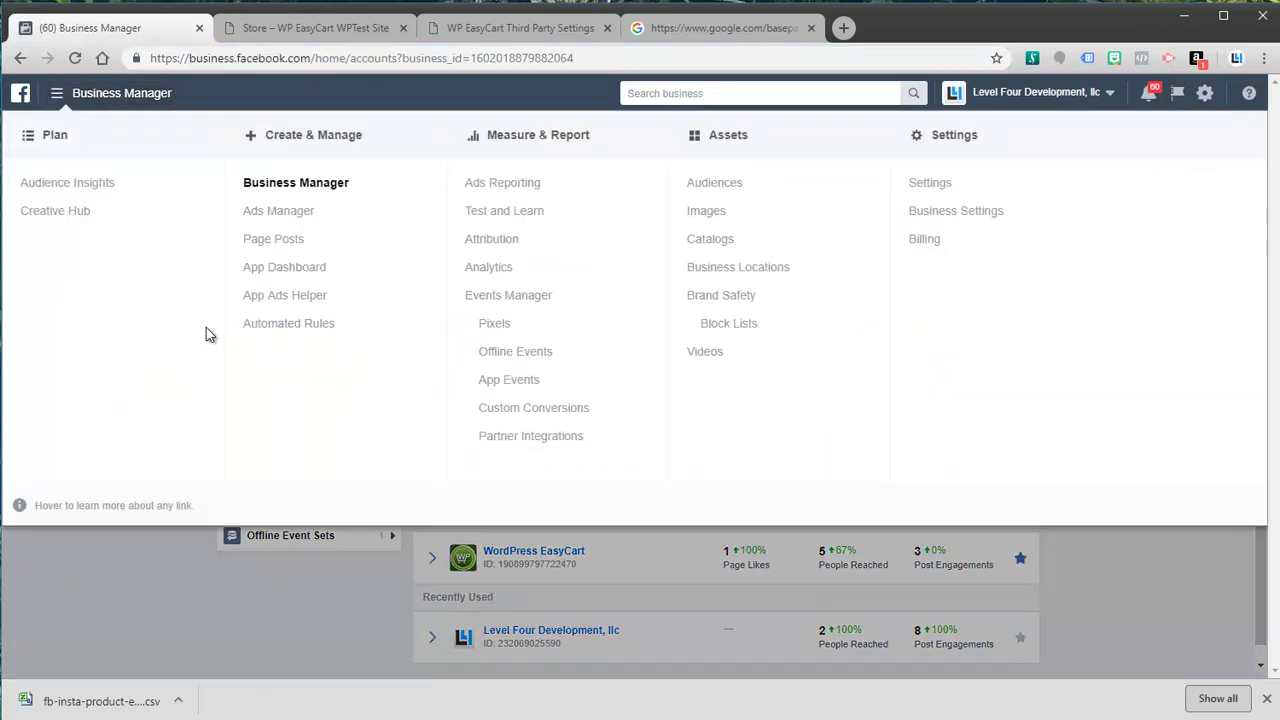